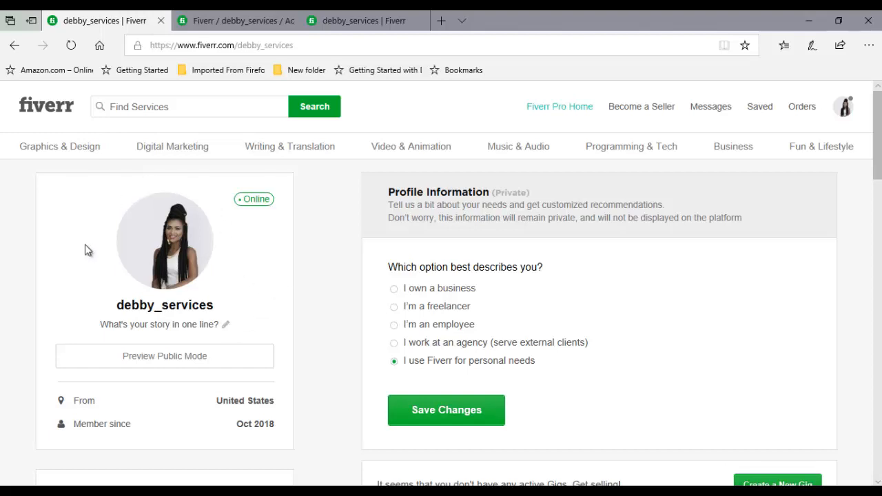
# Step: Return to the first debby_services profile tab and reload the page
pyautogui.click(358, 21)
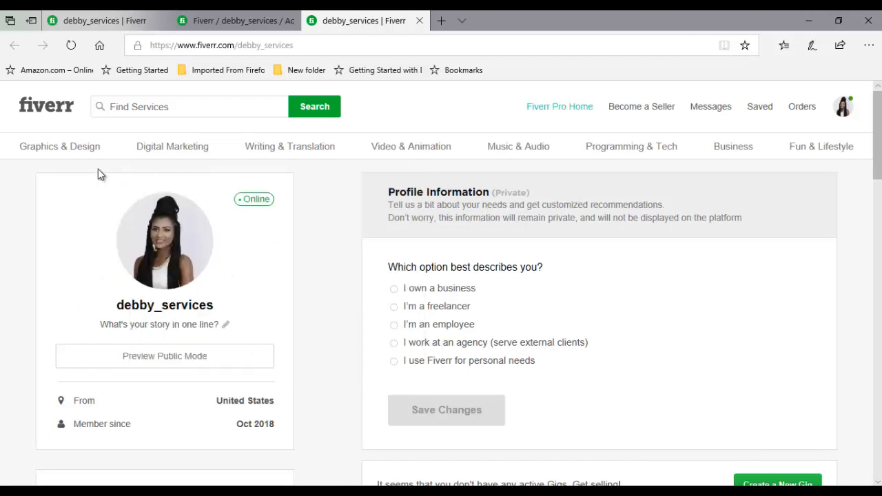
pyautogui.click(119, 19)
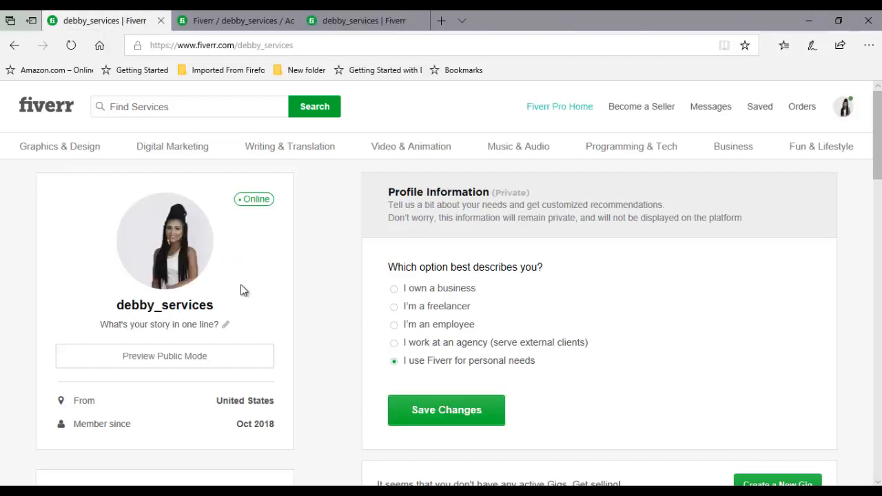
pyautogui.click(70, 51)
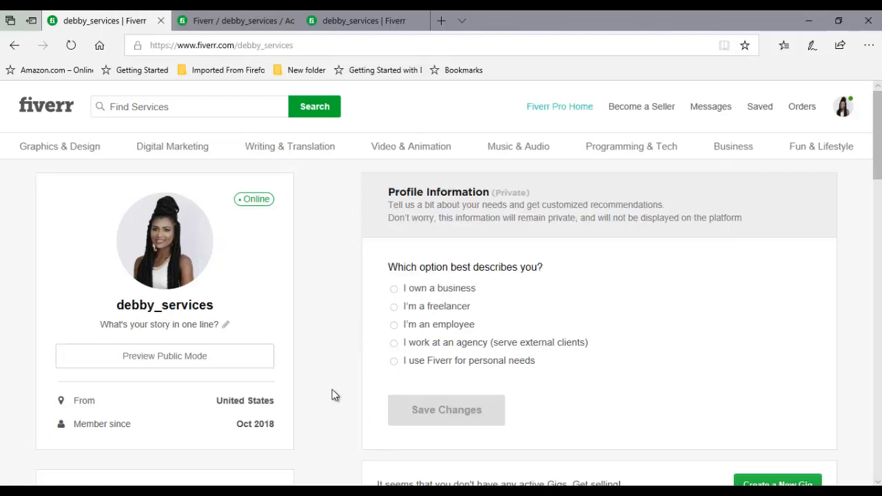
# Step: Open My Profile and choose 'I'm a freelancer' in the profile information
pyautogui.click(845, 110)
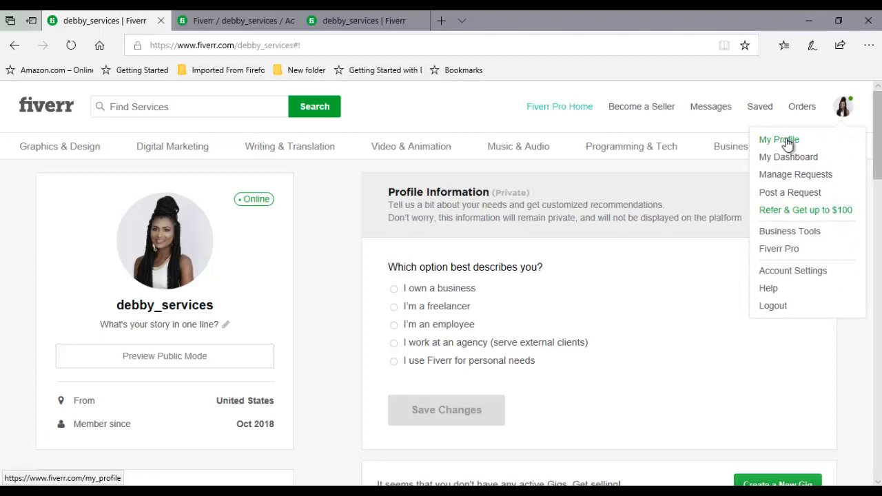
pyautogui.click(788, 143)
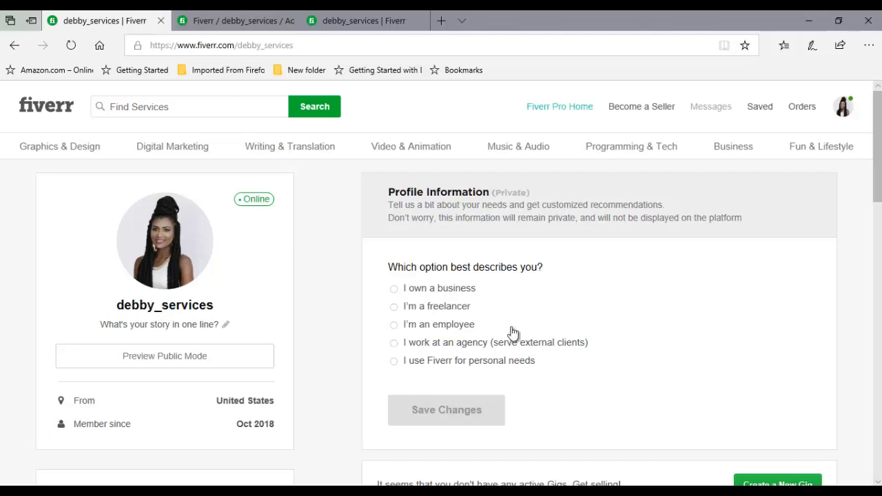
pyautogui.click(394, 307)
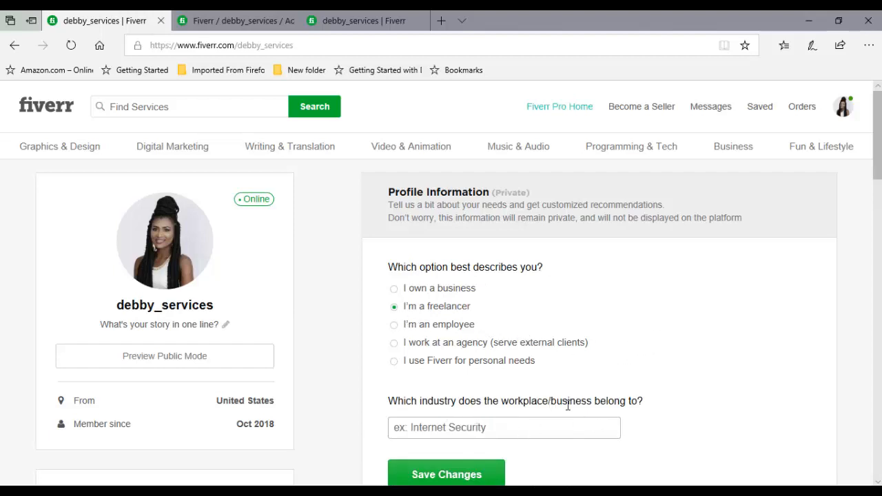
# Step: Filter the industry list with 'Online' and browse through the matching options
pyautogui.scroll(-3, 797, 449)
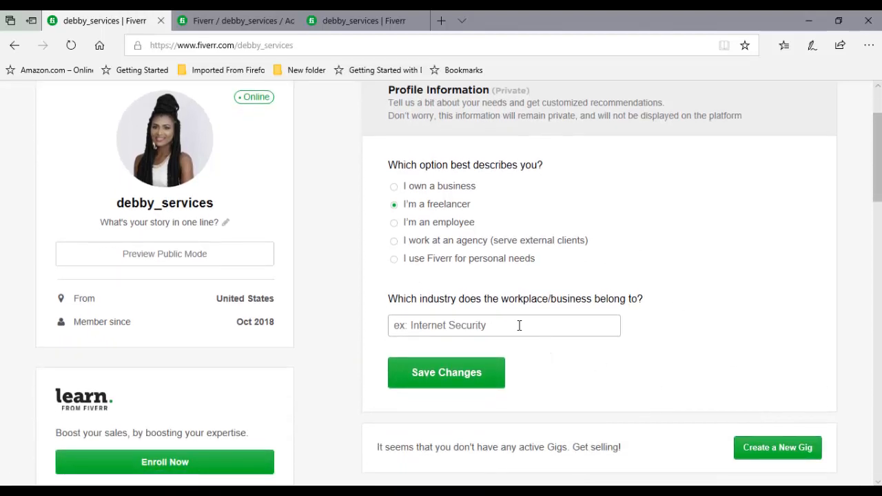
pyautogui.click(519, 325)
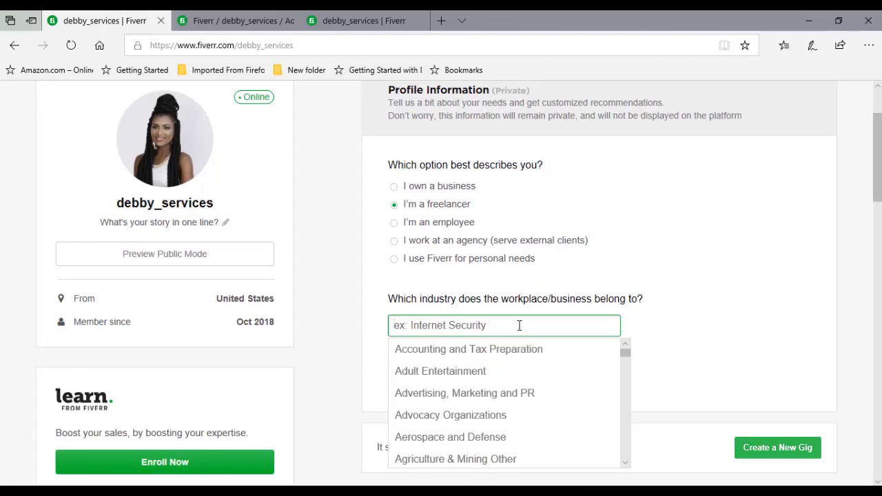
pyautogui.write('On')
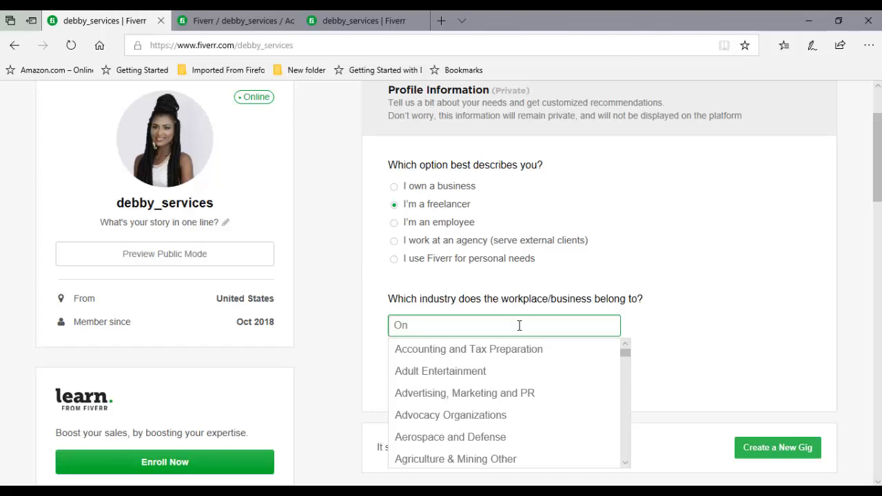
pyautogui.write('line')
pyautogui.scroll(-10, 628, 457)
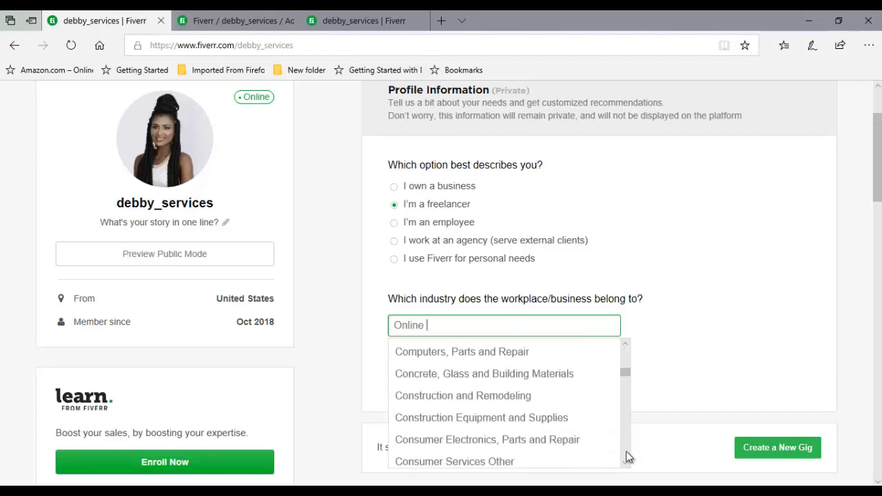
pyautogui.scroll(-5, 628, 457)
pyautogui.scroll(-5, 628, 457)
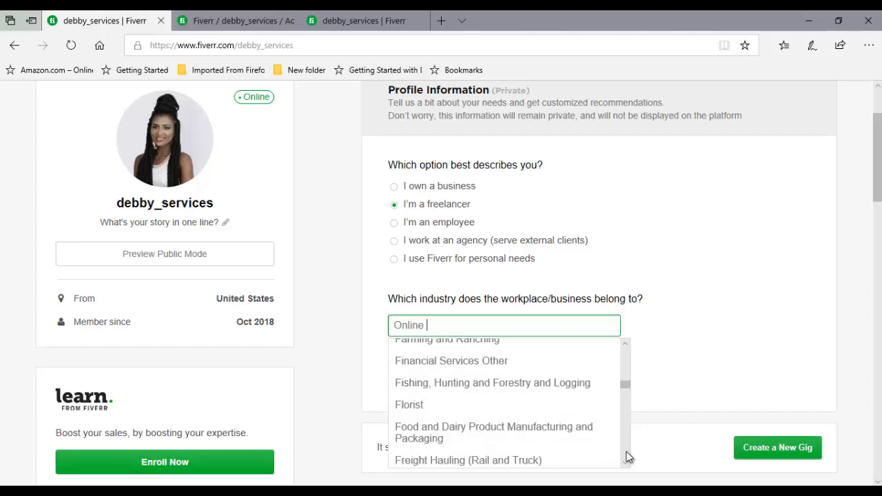
pyautogui.moveTo(627, 388); pyautogui.dragTo(626, 398)
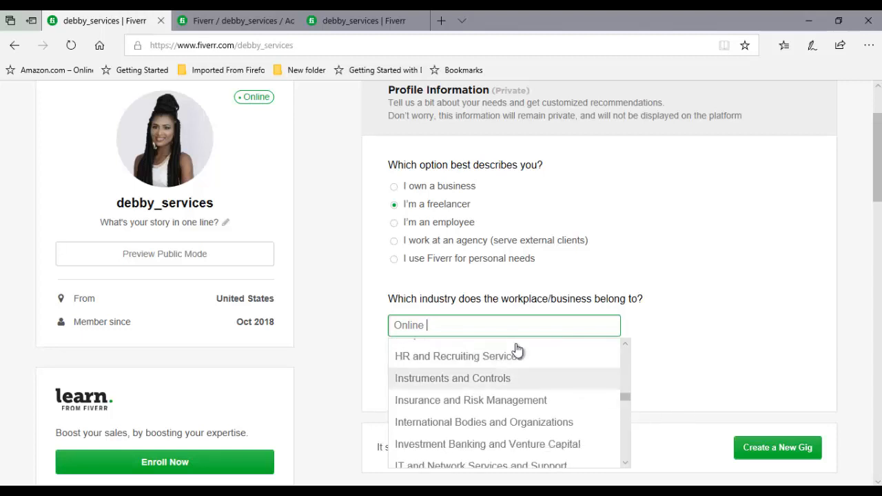
pyautogui.scroll(1, 518, 350)
# Step: Refilter the industry list with 'freel' and select Business Services Other
pyautogui.press('BackSpace')
pyautogui.press('BackSpace')
pyautogui.press('BackSpace')
pyautogui.press('BackSpace')
pyautogui.press('BackSpace')
pyautogui.press('BackSpace')
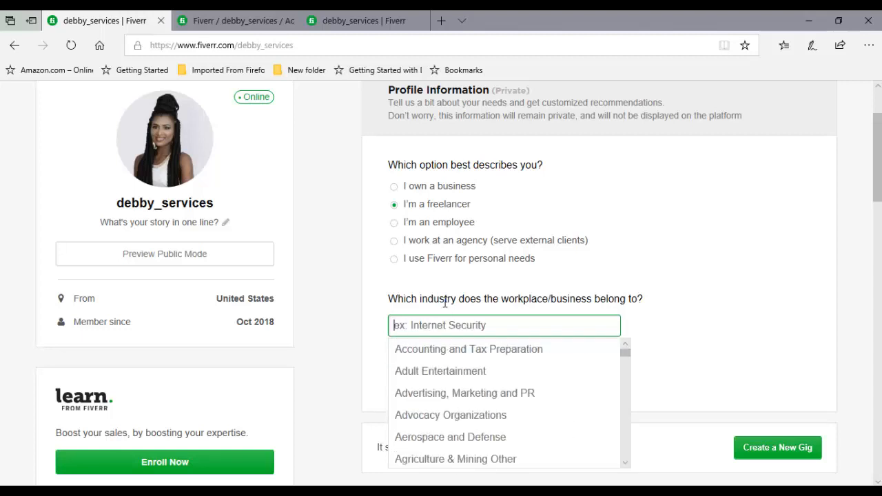
pyautogui.write('free')
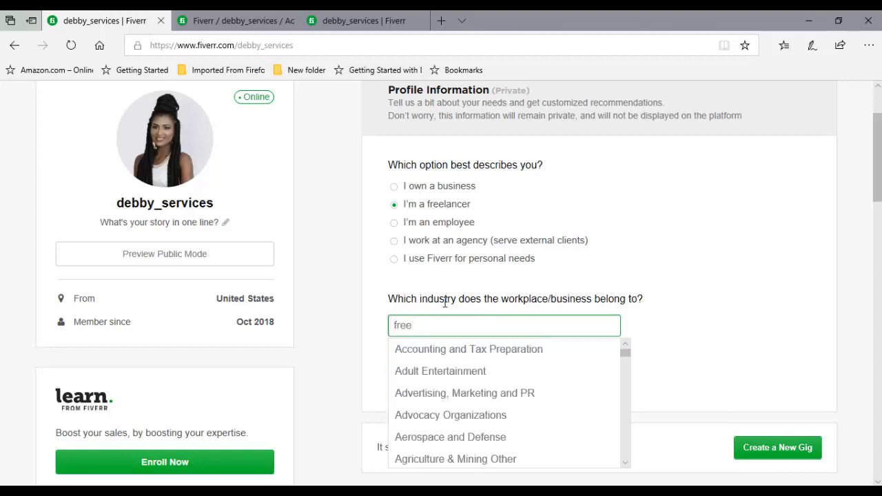
pyautogui.write('l')
pyautogui.moveTo(625, 353); pyautogui.dragTo(625, 366)
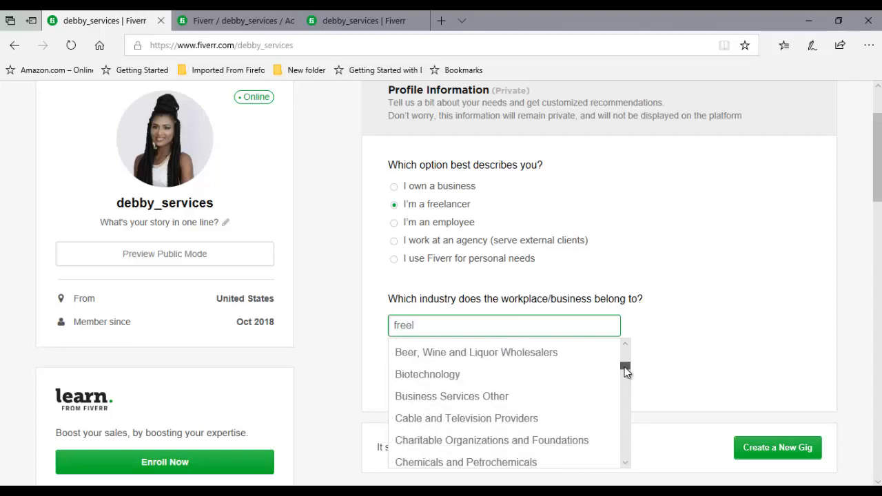
pyautogui.moveTo(624, 367); pyautogui.dragTo(628, 441)
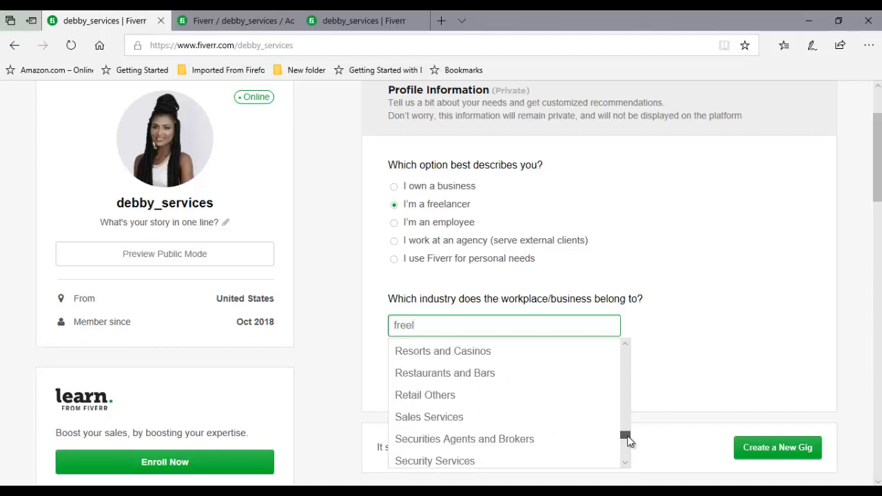
pyautogui.moveTo(628, 438); pyautogui.dragTo(629, 458)
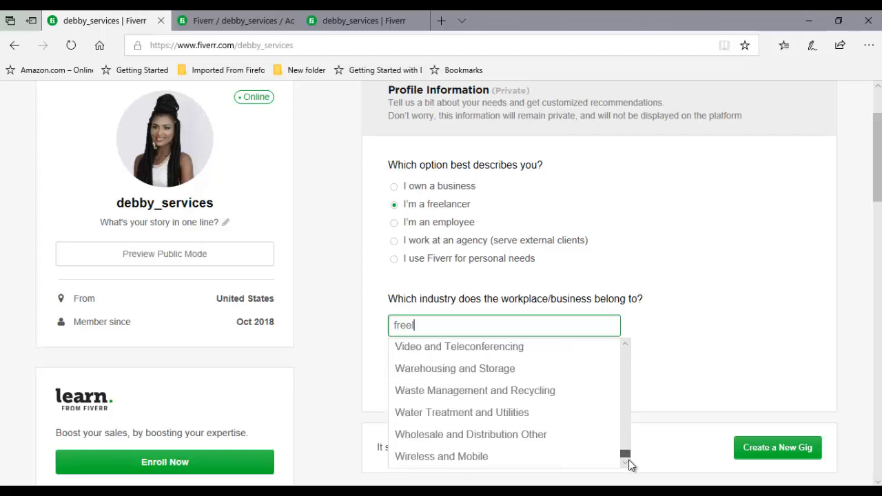
pyautogui.moveTo(627, 455); pyautogui.dragTo(632, 372)
pyautogui.click(510, 381)
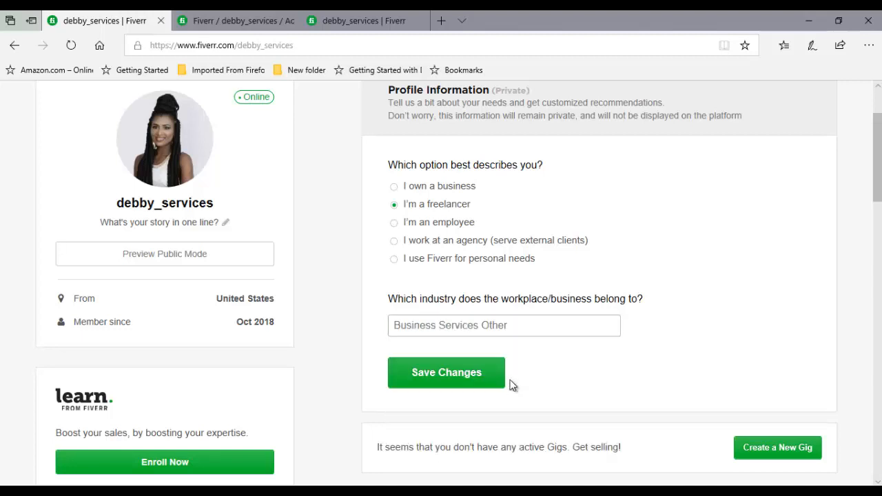
# Step: Save the freelancer and industry answers and go to My Dashboard
pyautogui.click(453, 381)
pyautogui.scroll(3, 872, 102)
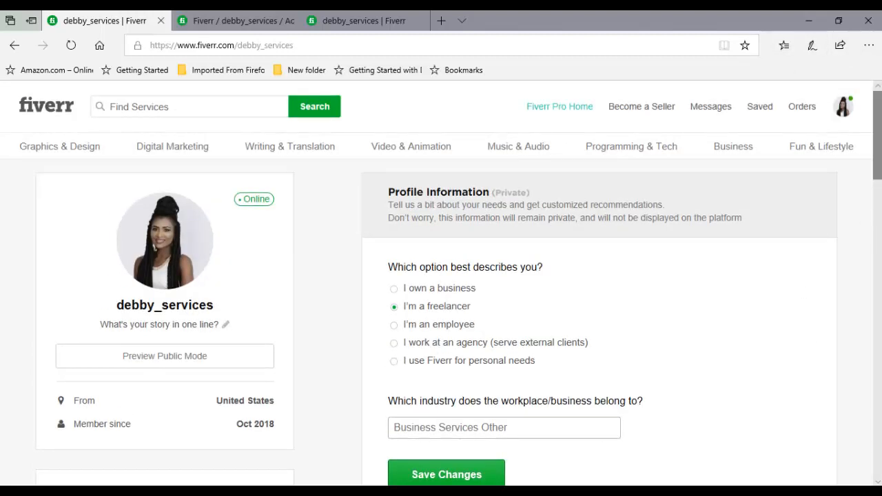
pyautogui.click(839, 107)
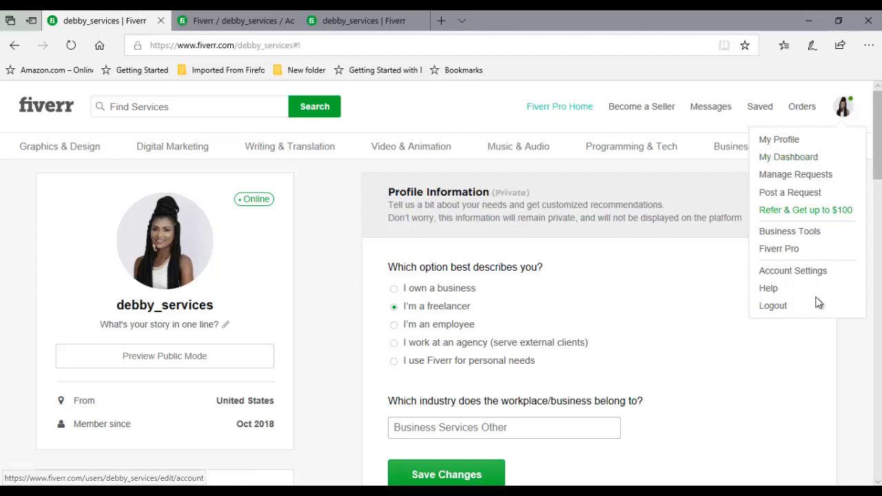
pyautogui.click(787, 160)
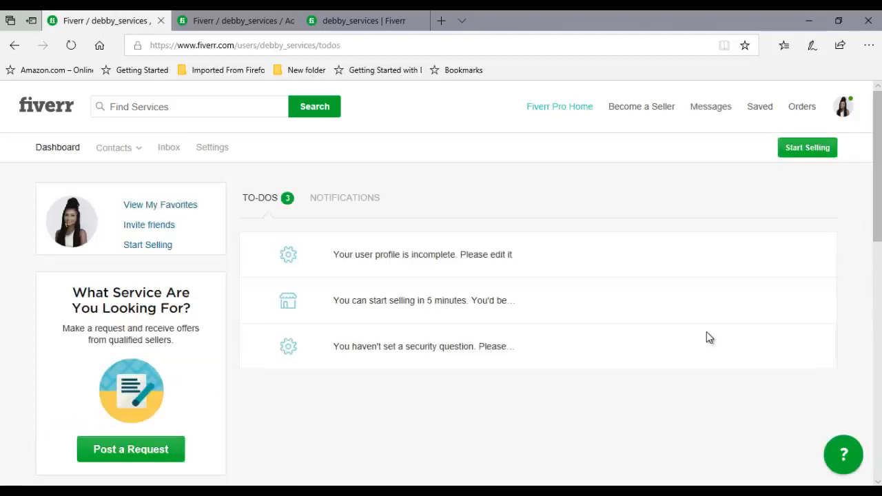
# Step: Review the dashboard to-dos and reopen the profile from the incomplete-profile item's Update Now
pyautogui.moveTo(443, 265)
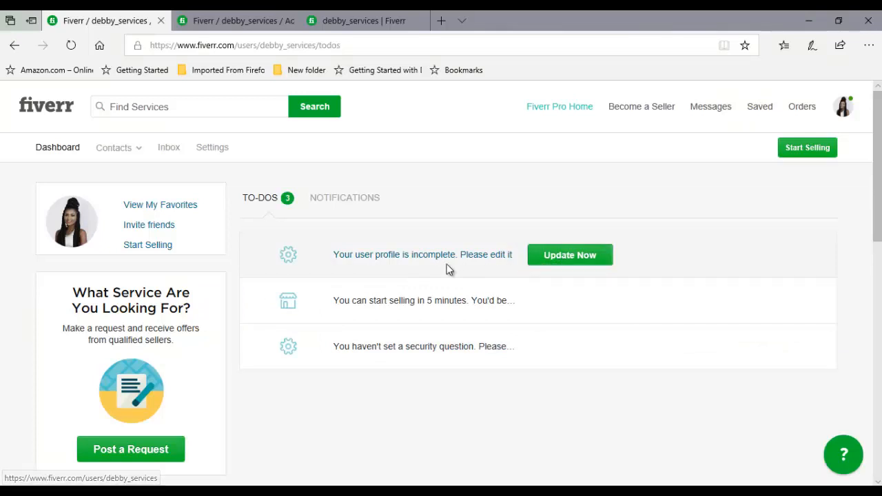
pyautogui.moveTo(434, 312)
pyautogui.moveTo(481, 276)
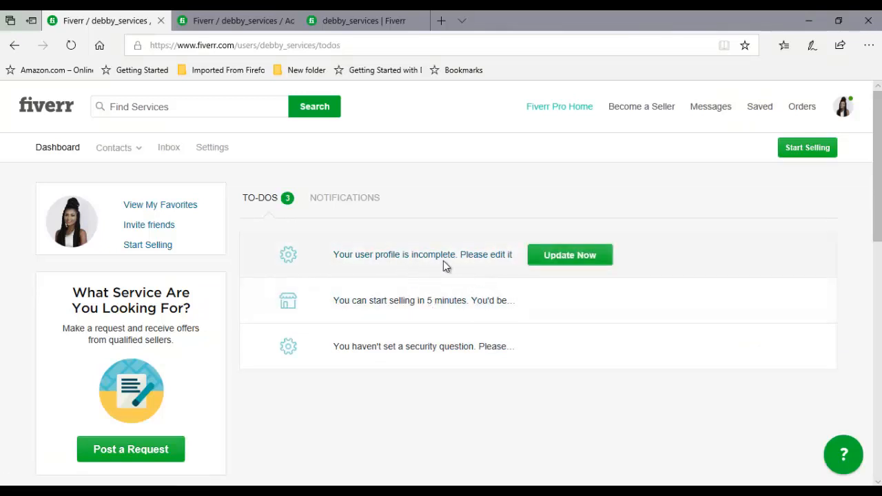
pyautogui.click(565, 261)
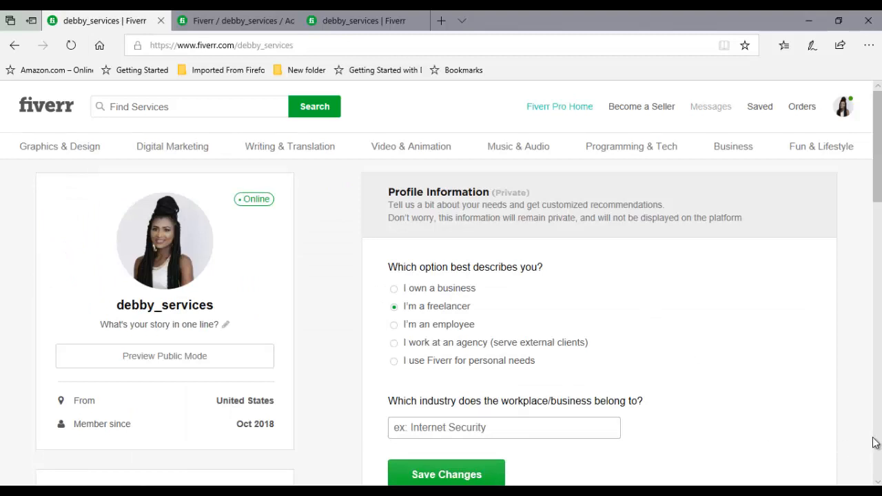
pyautogui.click(877, 482)
# Step: Edit the English entry under Languages and update its level from Basic to Native/Bilingual
pyautogui.scroll(-4, 877, 482)
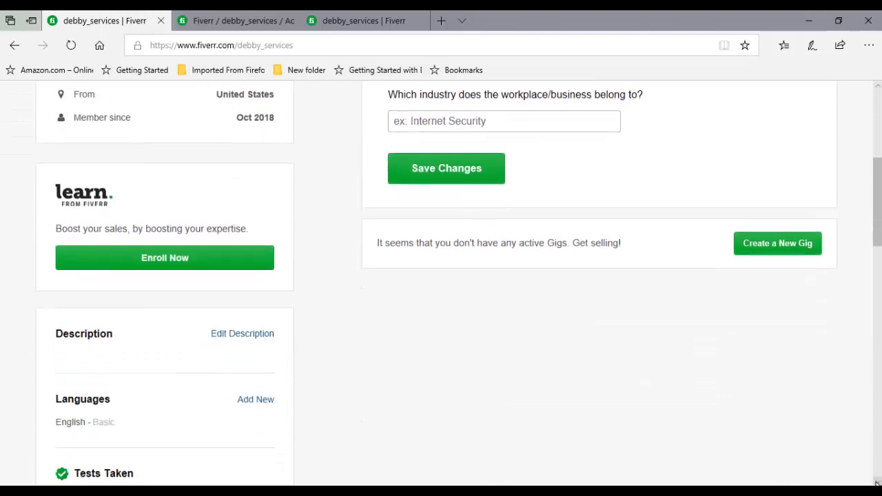
pyautogui.scroll(-1, 877, 482)
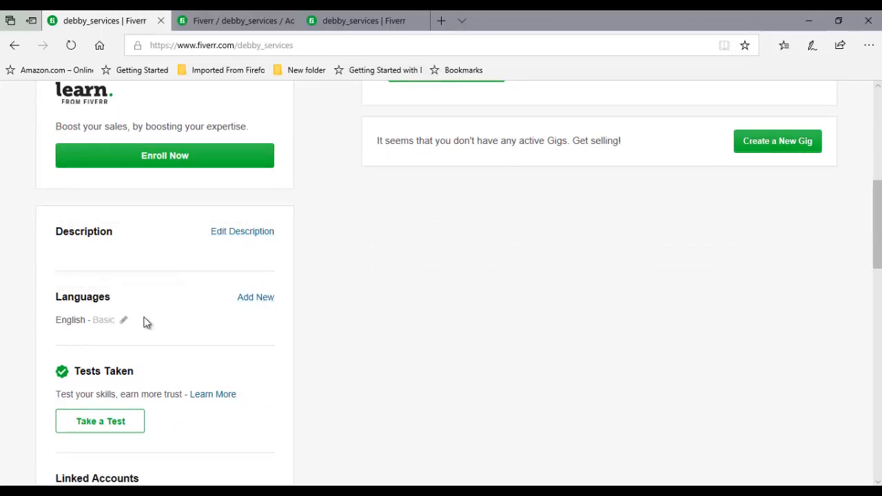
pyautogui.click(124, 322)
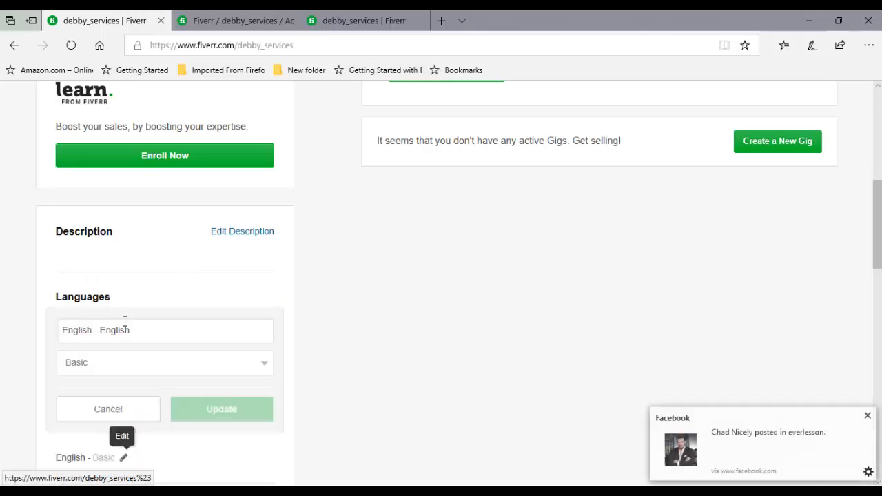
pyautogui.click(267, 365)
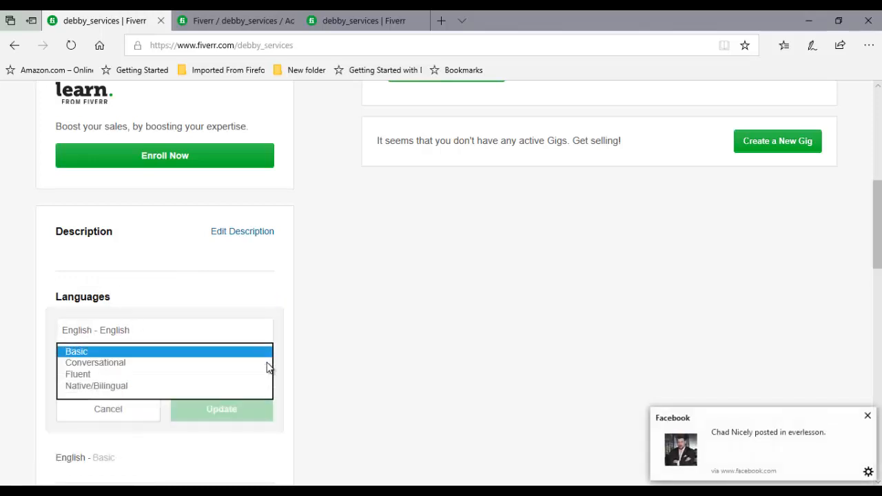
pyautogui.click(118, 388)
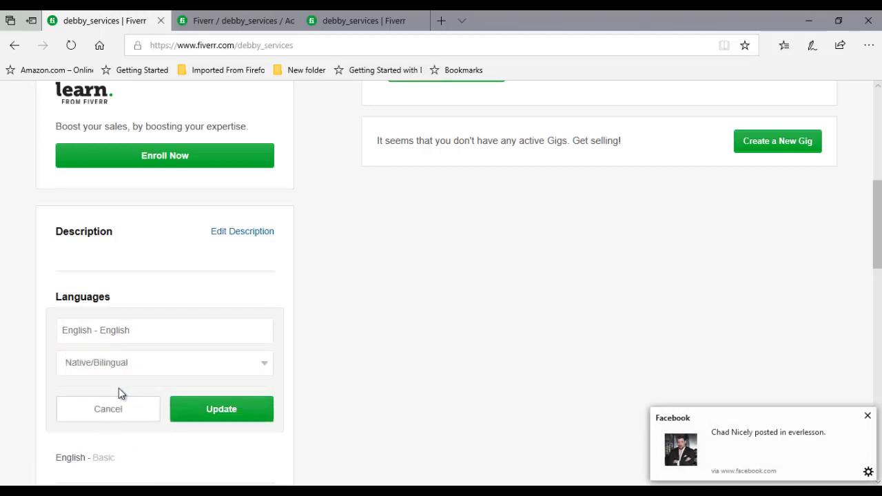
pyautogui.click(231, 415)
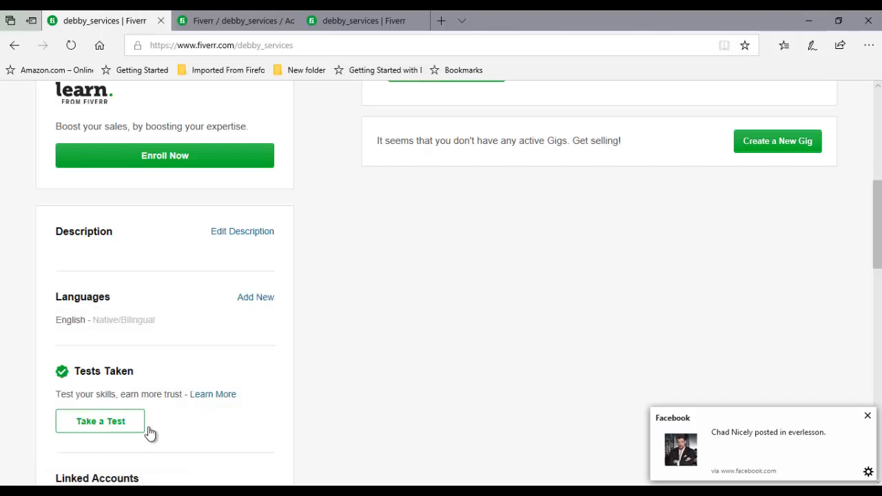
# Step: Open the profile Description editor, then bring up the reference seller's profile in Firefox
pyautogui.click(231, 232)
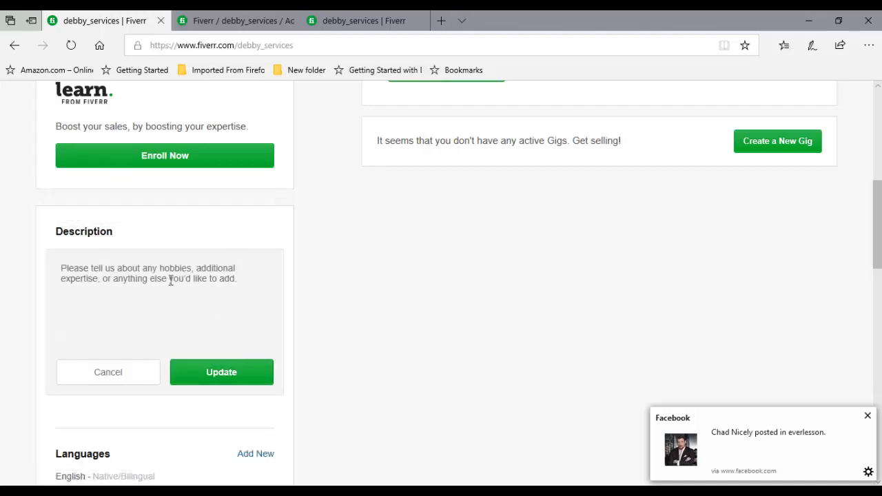
pyautogui.click(147, 269)
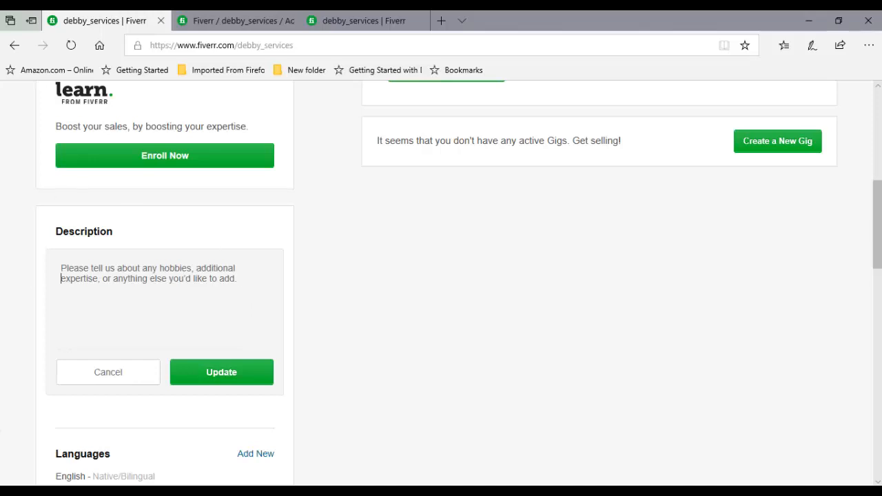
pyautogui.click(221, 441)
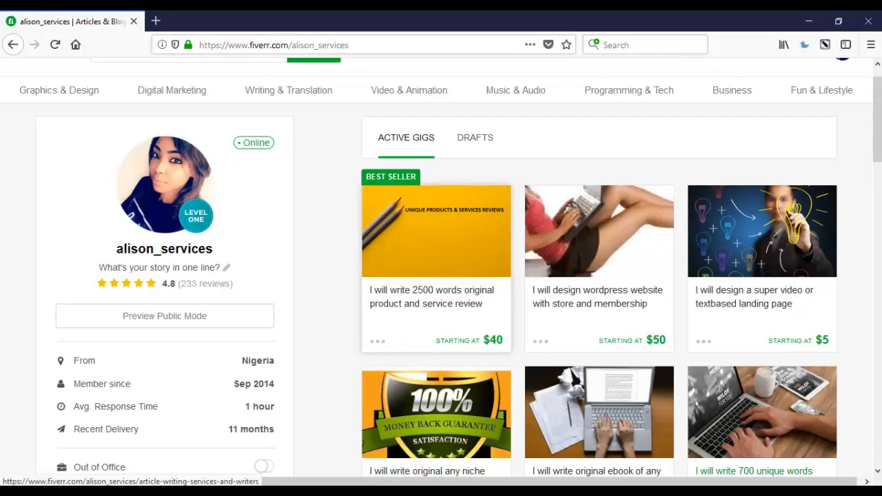
# Step: Return to the debby_services profile with the empty Description editor still open
pyautogui.click(878, 471)
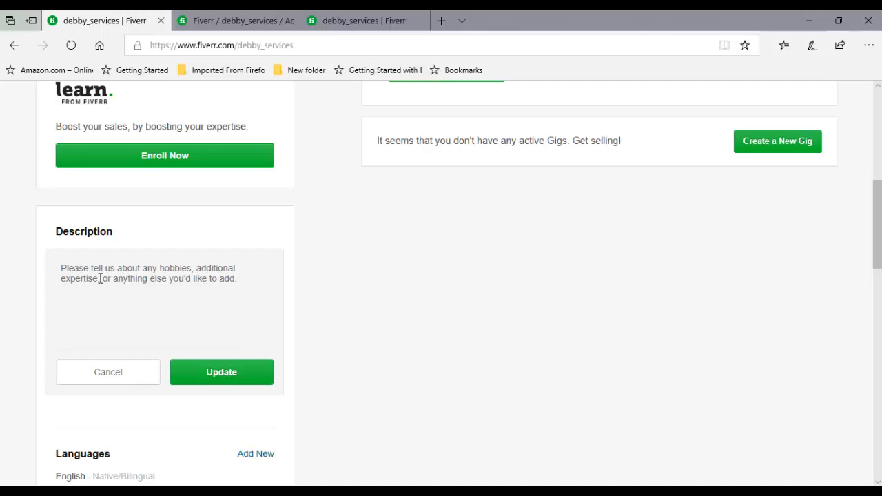
# Step: Type the bio: information marketer and upcoming model who loves writing, cool music and Animes like Naruto
pyautogui.write('S')
pyautogui.press('BackSpace')
pyautogui.write('Am a')
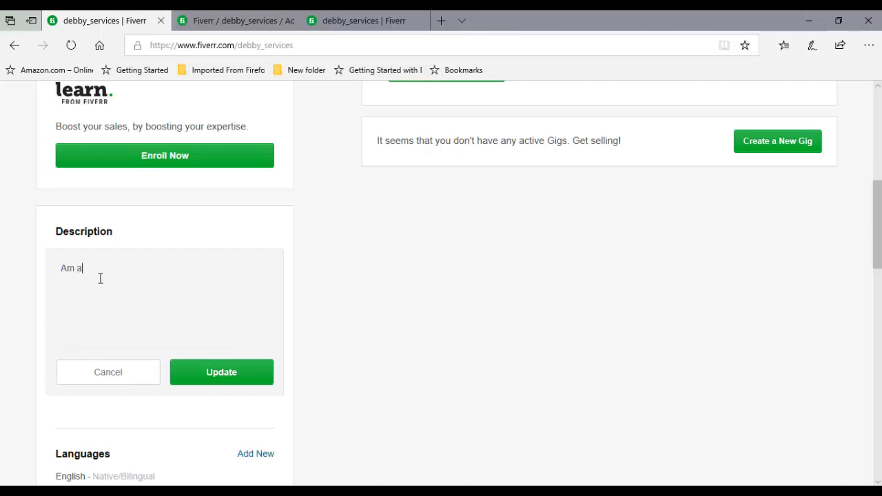
pyautogui.write('n information marketer, and small')
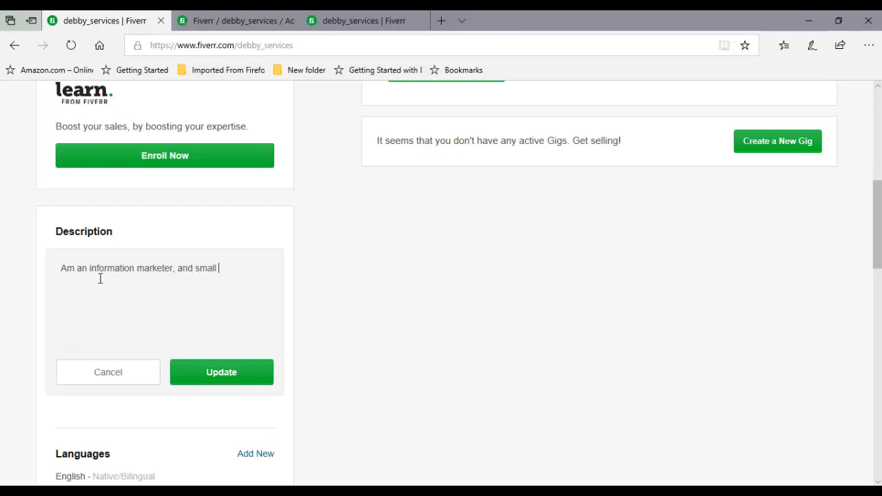
pyautogui.press('BackSpace')
pyautogui.press('BackSpace')
pyautogui.press('BackSpace')
pyautogui.press('BackSpace')
pyautogui.press('BackSpace')
pyautogui.press('BackSpace')
pyautogui.write('upcoming model. I love')
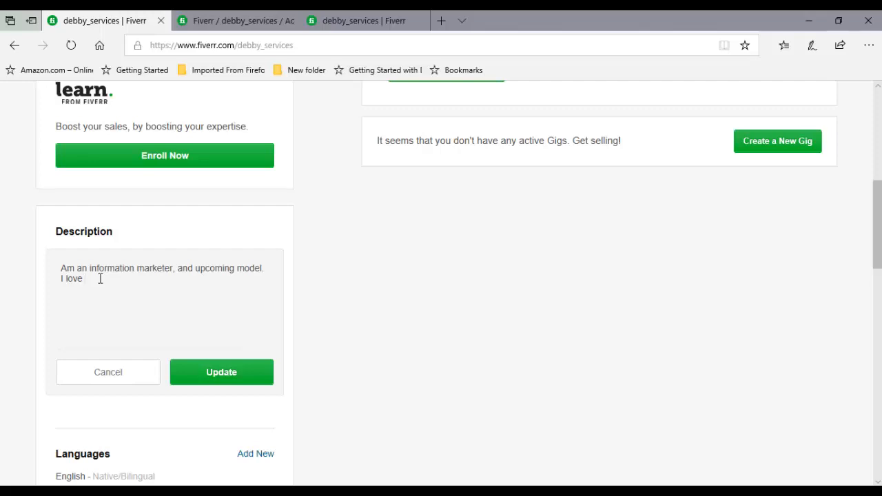
pyautogui.write('writing master pl')
pyautogui.write('ces')
pyautogui.press('BackSpace')
pyautogui.press('BackSpace')
pyautogui.press('BackSpace')
pyautogui.write('eces S A')
pyautogui.press('BackSpace')
pyautogui.press('BackSpace')
pyautogui.press('BackSpace')
pyautogui.write('as a hobby')
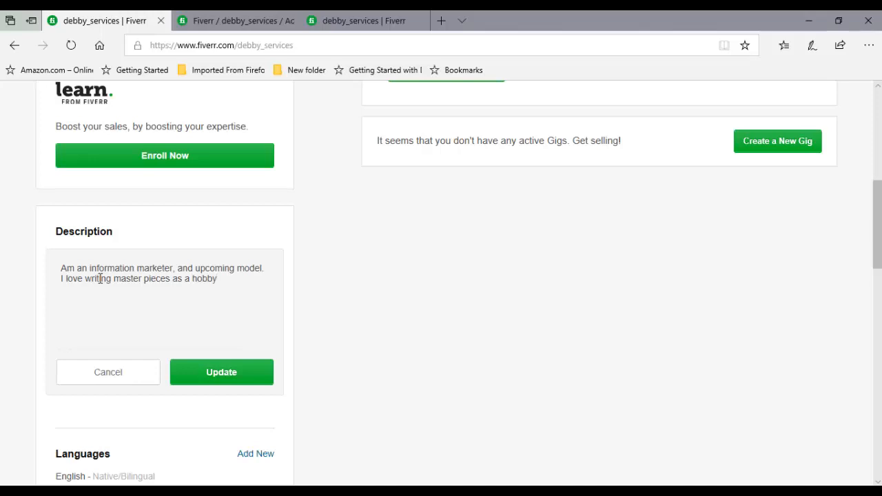
pyautogui.write(' and well as watching my des')
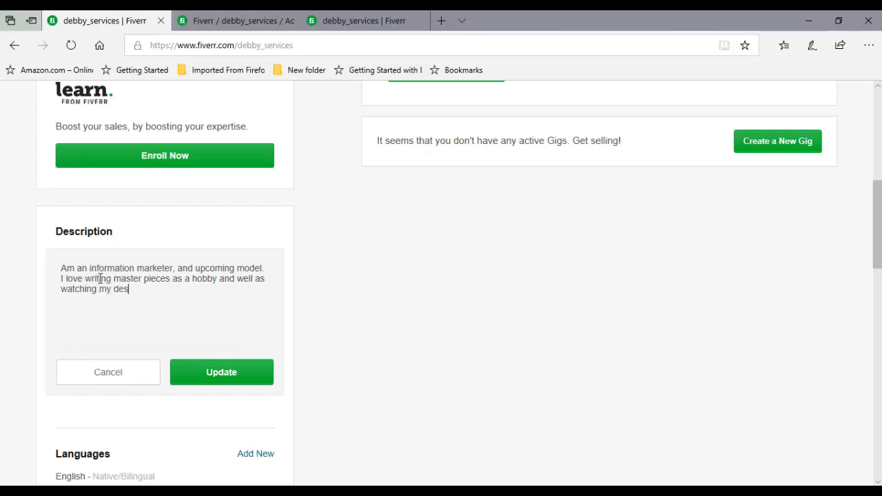
pyautogui.write('igns come to life. When a')
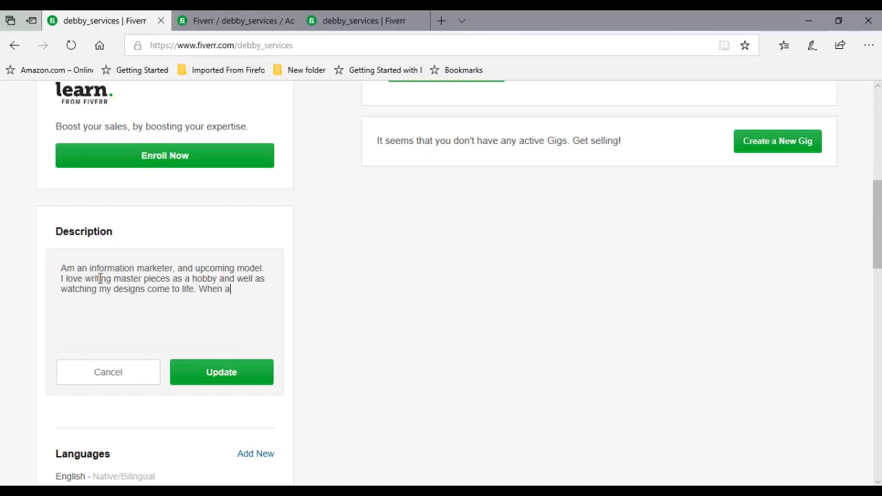
pyautogui.write('m not working or')
pyautogui.write('having fun')
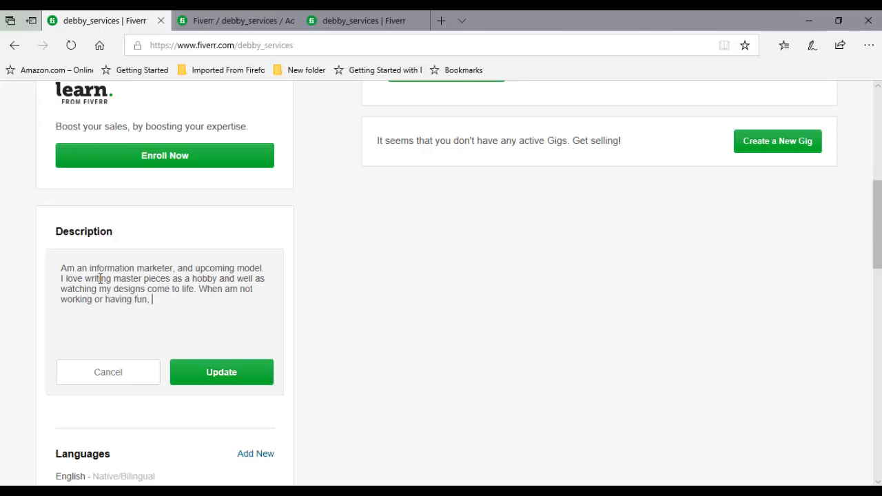
pyautogui.write(', I like to relax with s')
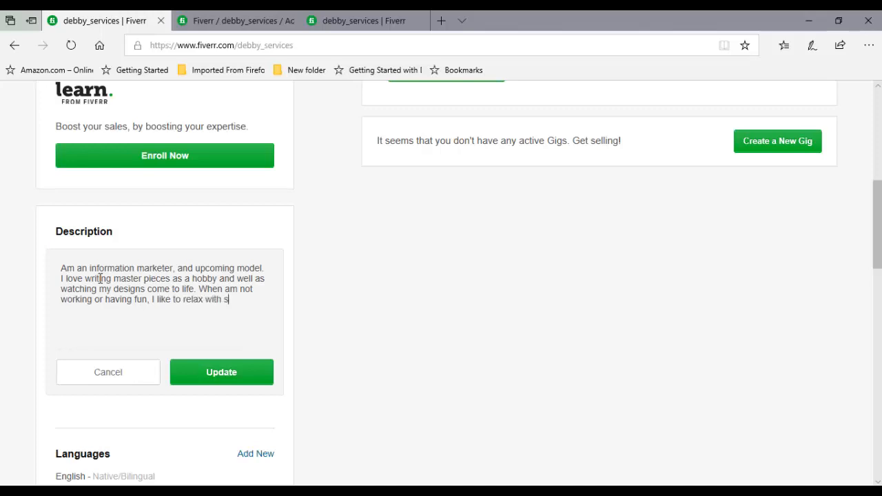
pyautogui.write('ome cool music or wal')
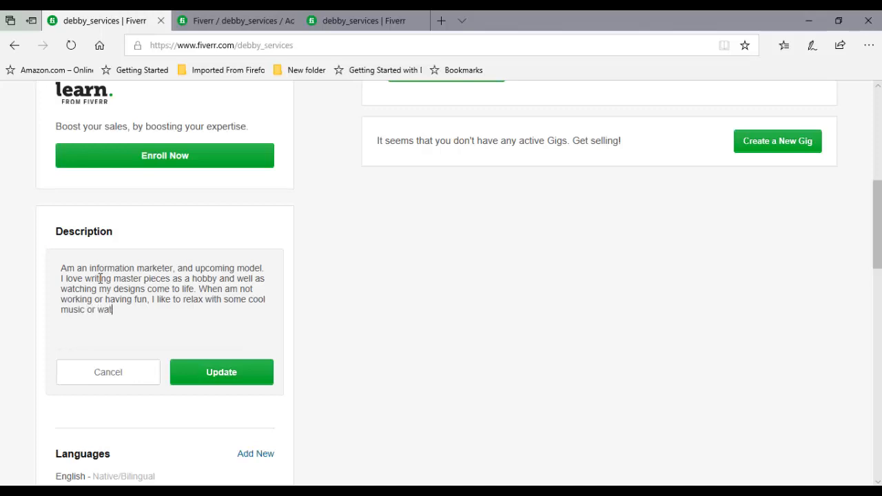
pyautogui.write('ch my favorite Animes')
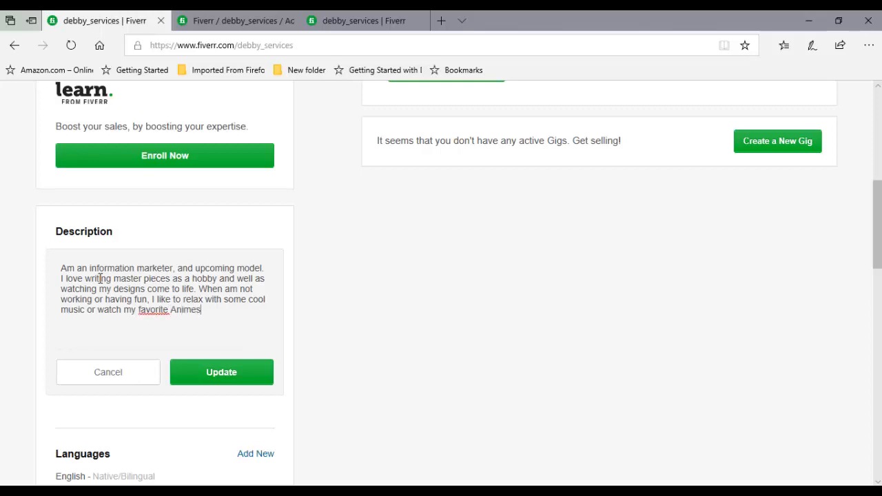
pyautogui.write(' like Naruto and')
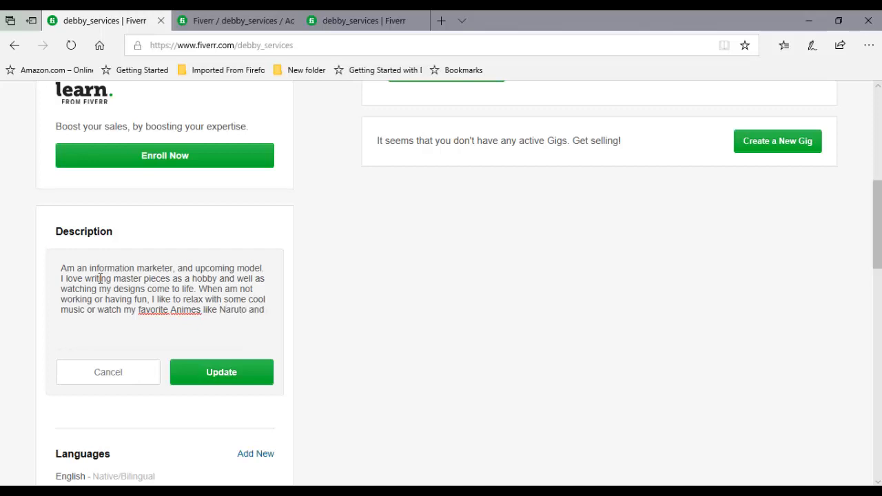
pyautogui.write(' One Piece!')
# Step: Break the description into paragraphs at 'I love writing' and 'When am not working'
pyautogui.click(264, 268)
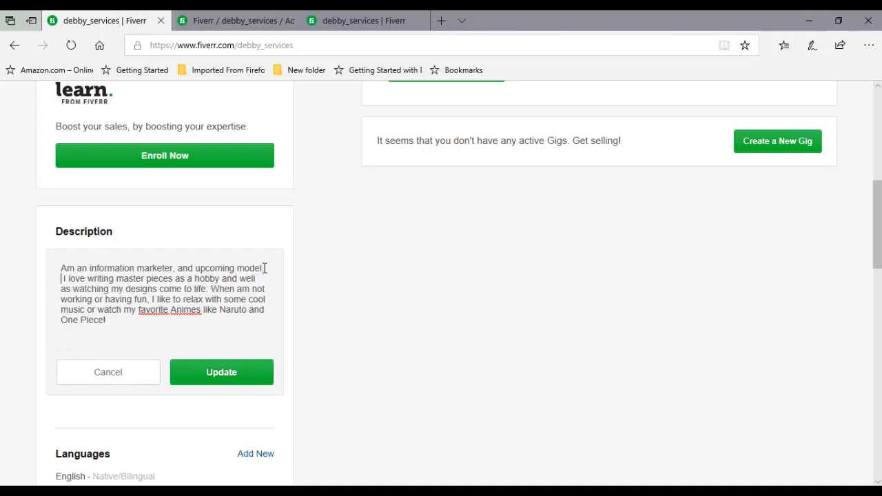
pyautogui.press('Return')
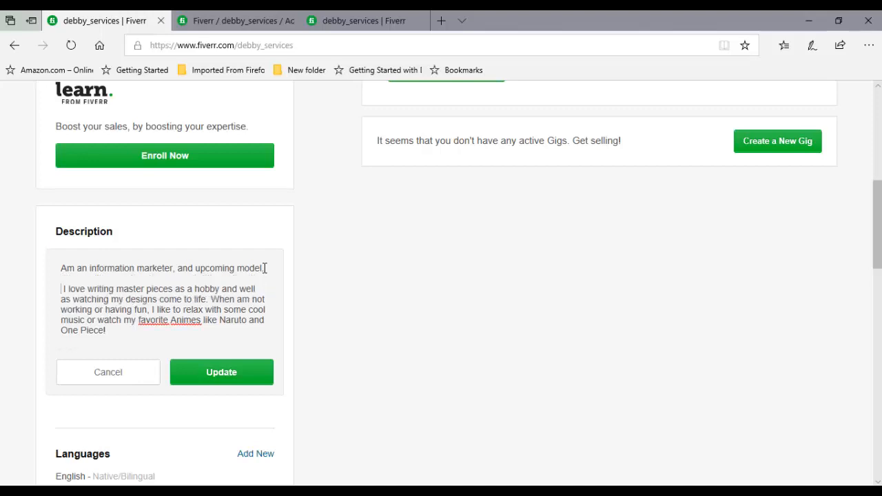
pyautogui.press('Delete')
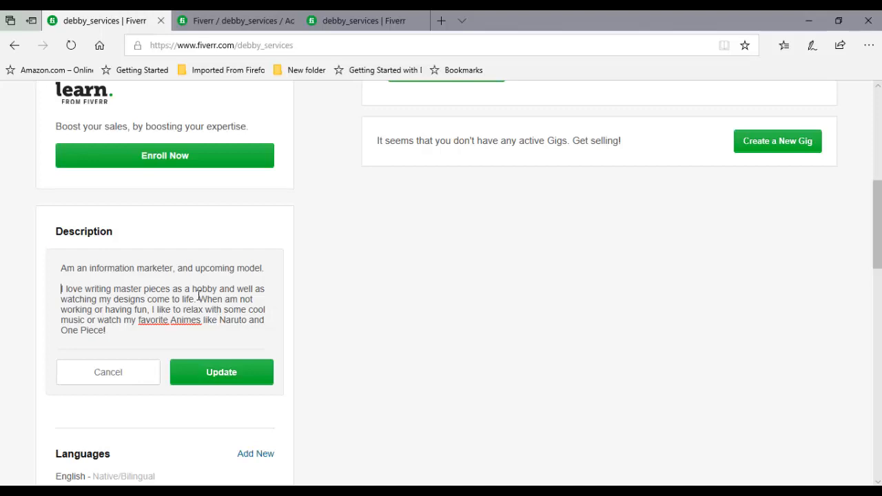
pyautogui.click(199, 298)
pyautogui.press('Return')
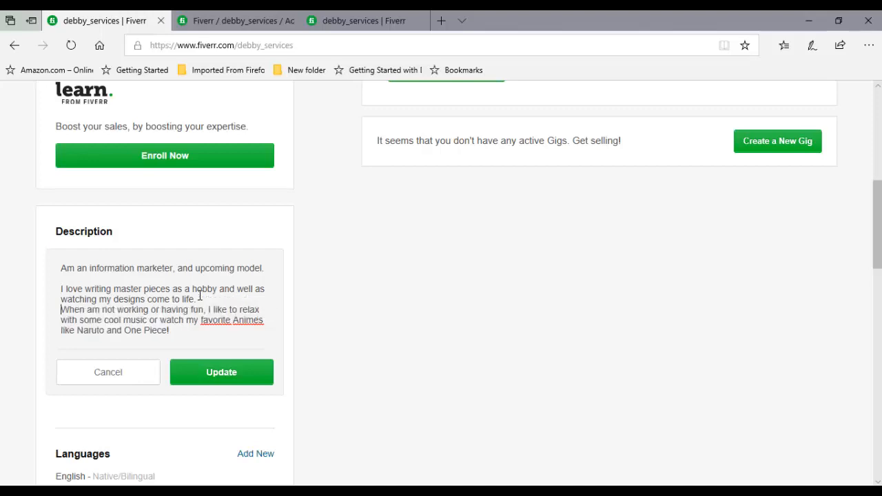
pyautogui.press('Return')
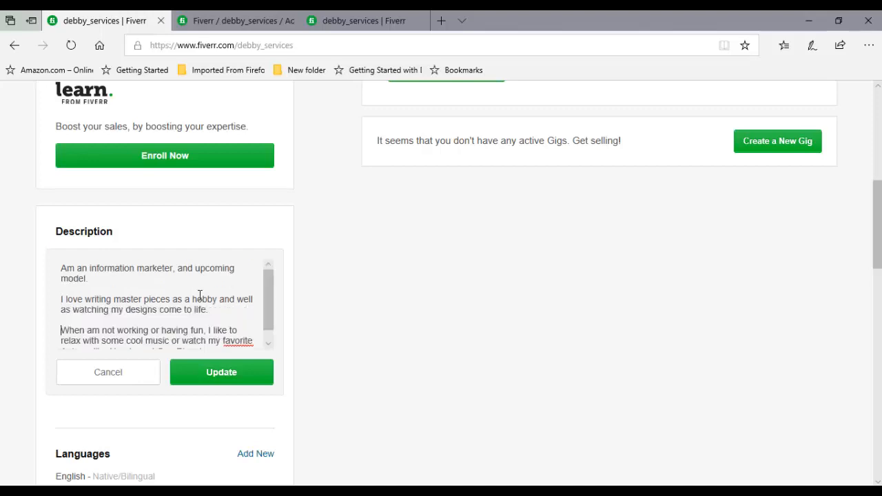
# Step: Correct 'favorite' to 'favourite' and save the updated description
pyautogui.rightClick(245, 341)
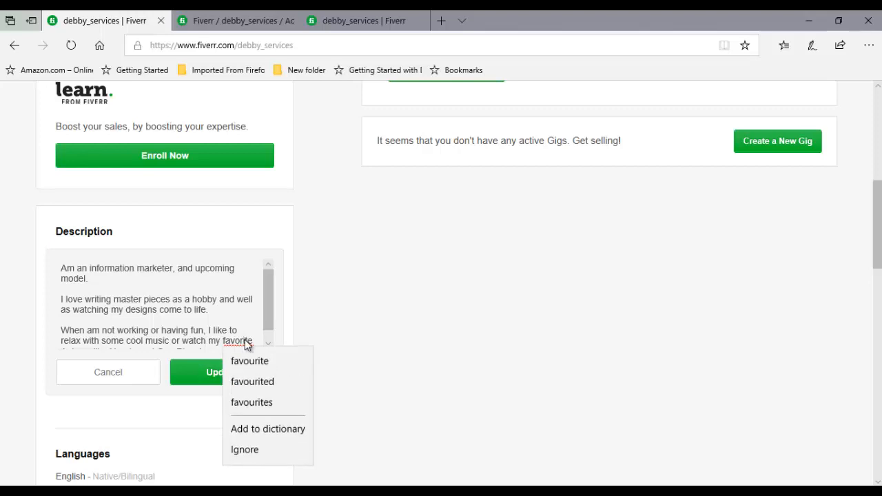
pyautogui.click(249, 363)
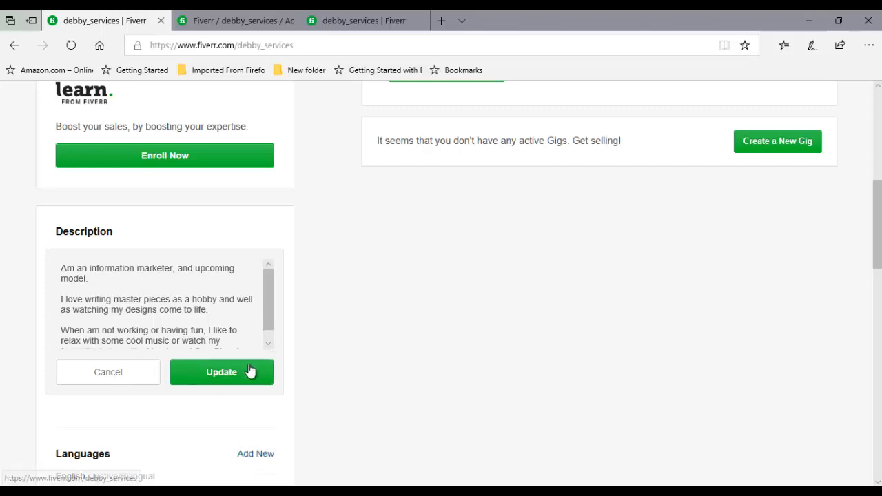
pyautogui.click(268, 345)
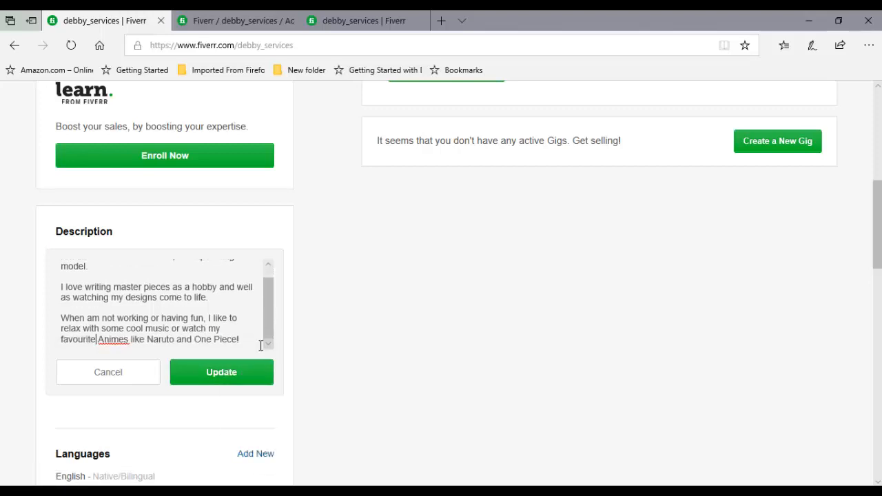
pyautogui.click(193, 372)
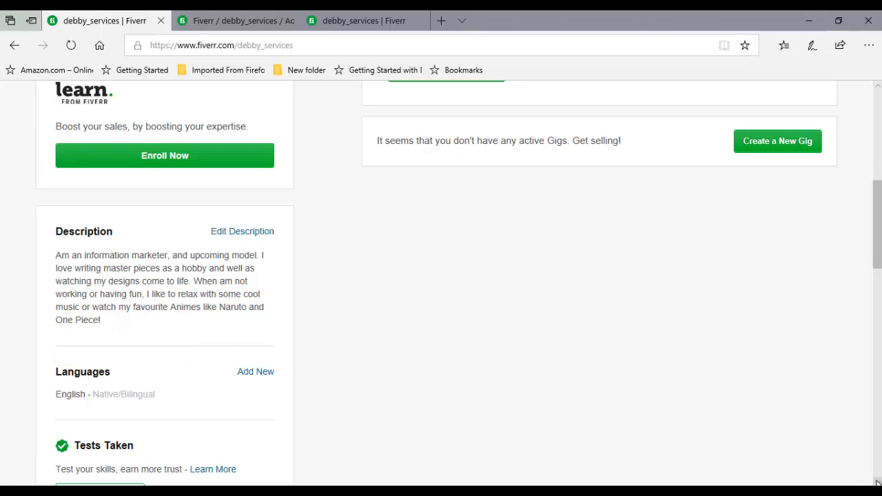
pyautogui.scroll(-3, 878, 483)
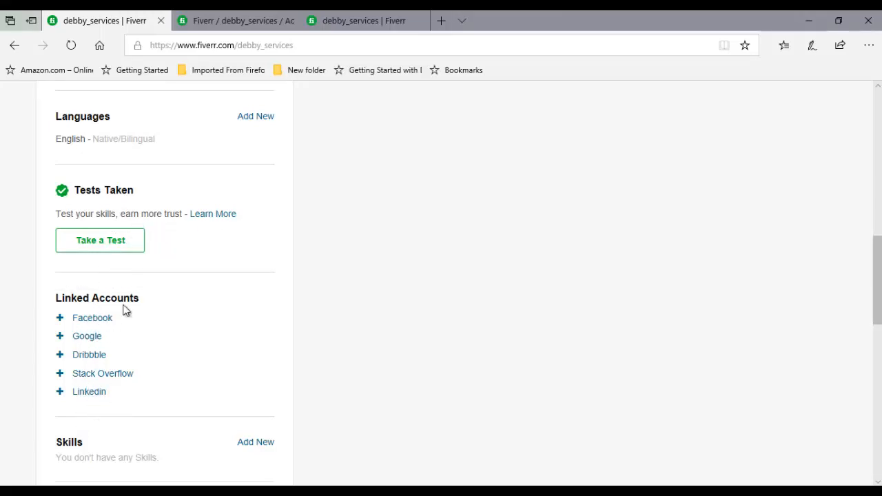
pyautogui.click(878, 482)
# Step: Add Experienced Writer as a new skill via the search 'Writng', then switch to the reference seller's profile
pyautogui.click(877, 482)
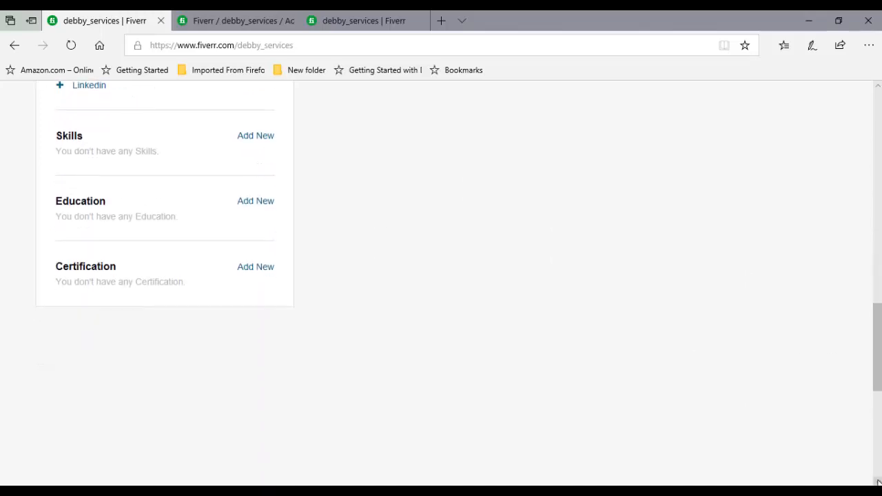
pyautogui.click(254, 135)
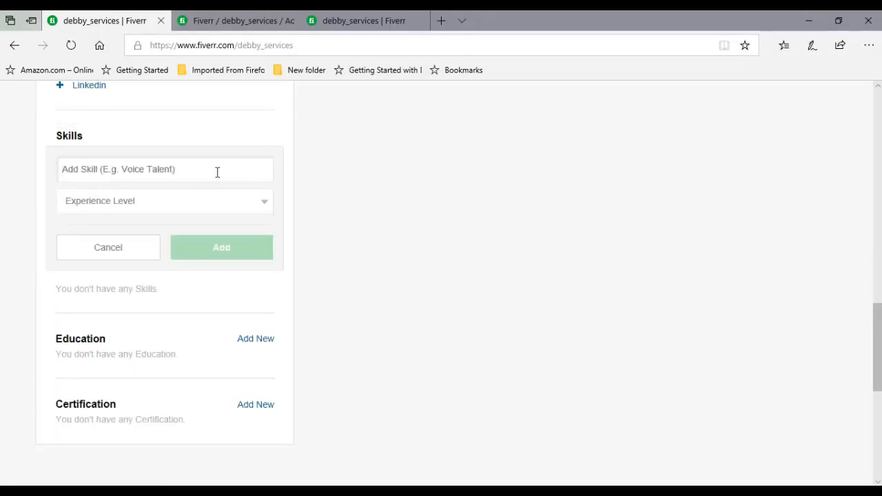
pyautogui.write('W')
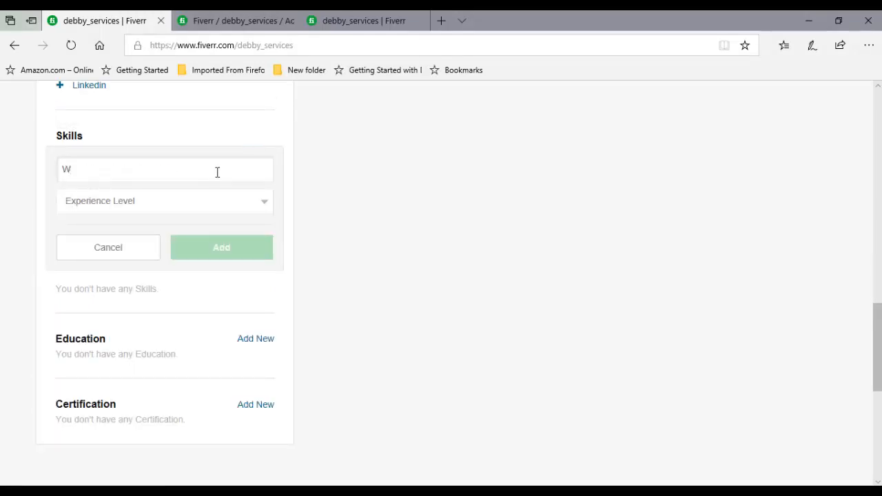
pyautogui.write('ritng')
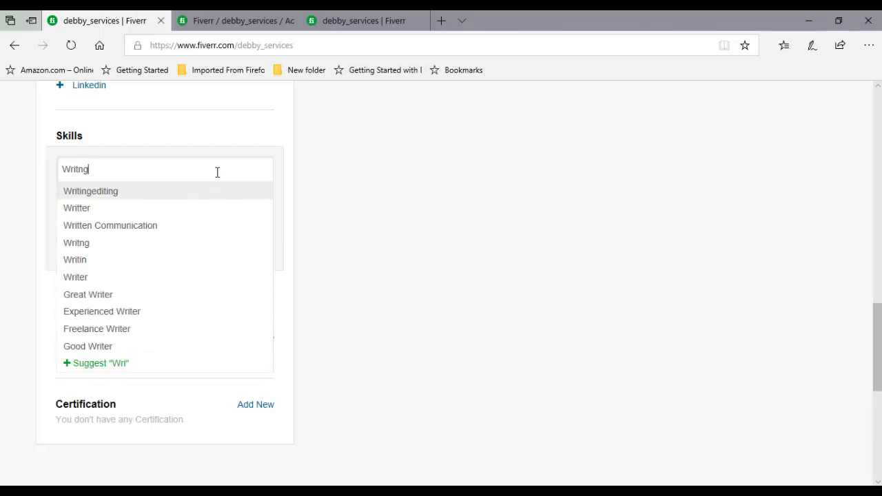
pyautogui.click(144, 312)
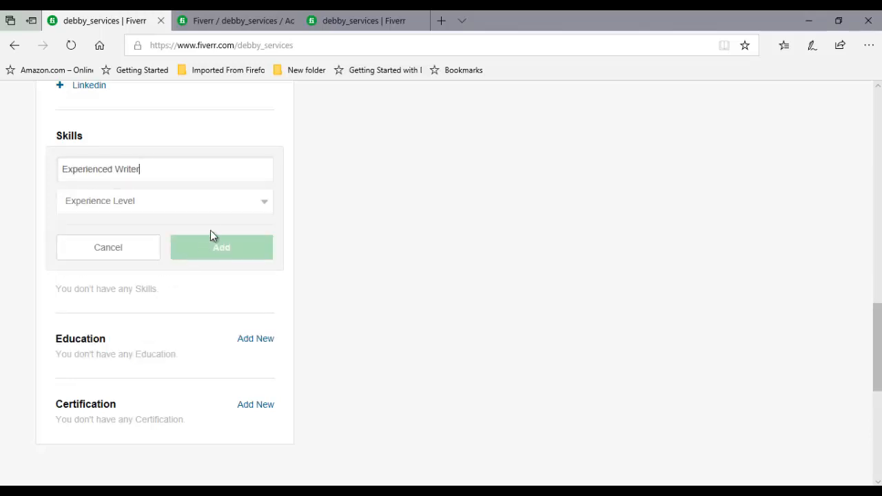
pyautogui.write(',')
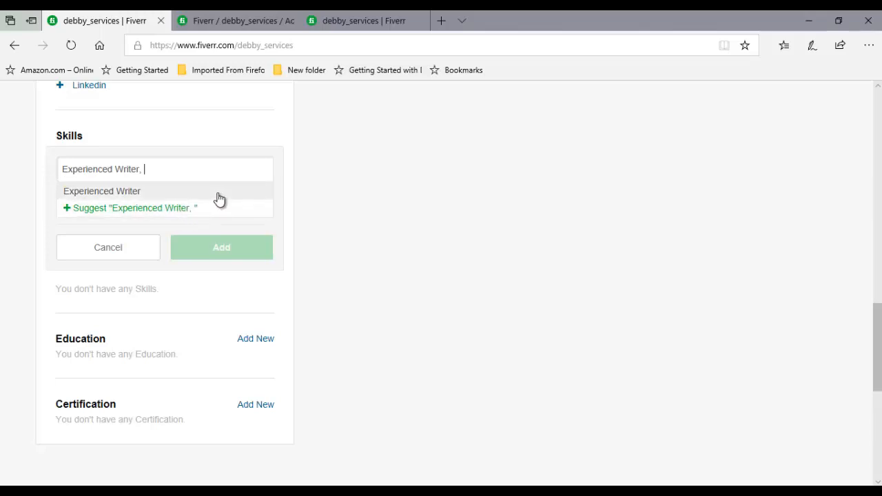
pyautogui.click(218, 196)
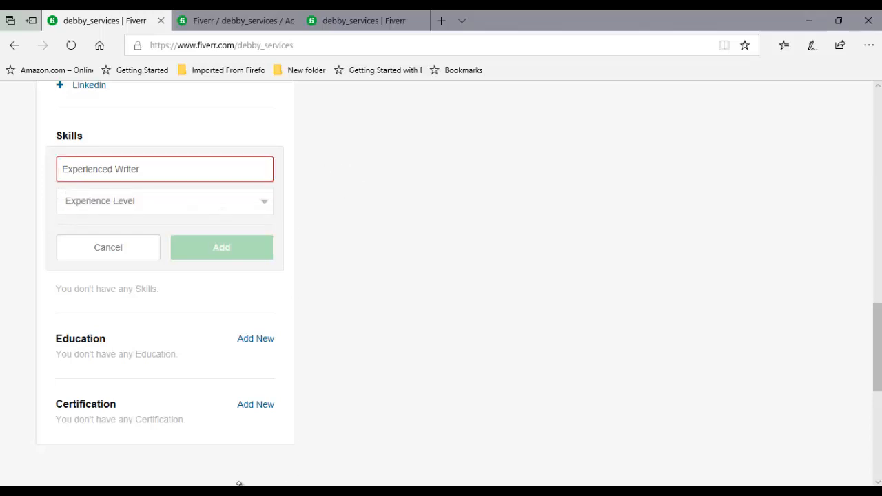
pyautogui.click(204, 491)
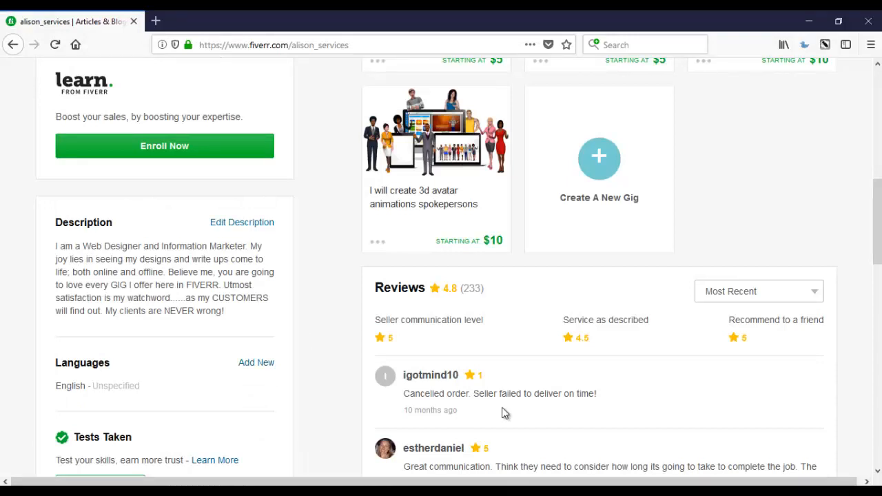
# Step: Scroll through the reference seller's reviews and listed skills for comparison
pyautogui.click(878, 470)
pyautogui.scroll(-5, 877, 471)
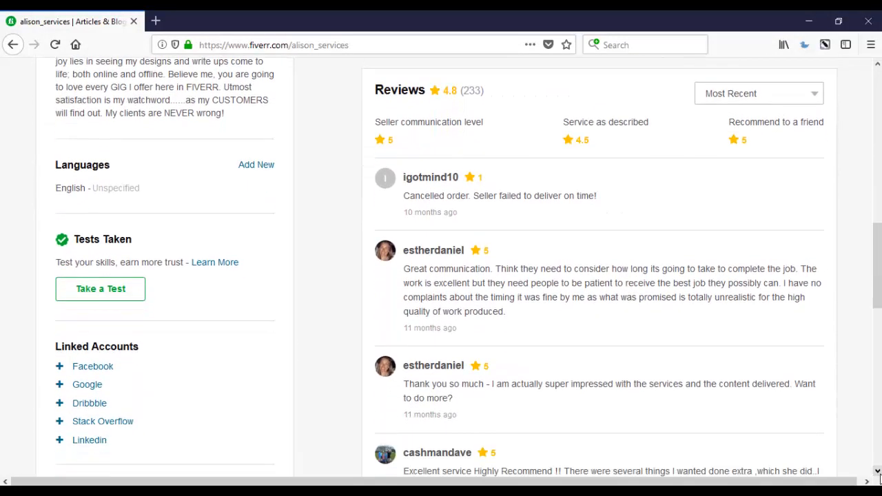
pyautogui.scroll(-2, 877, 470)
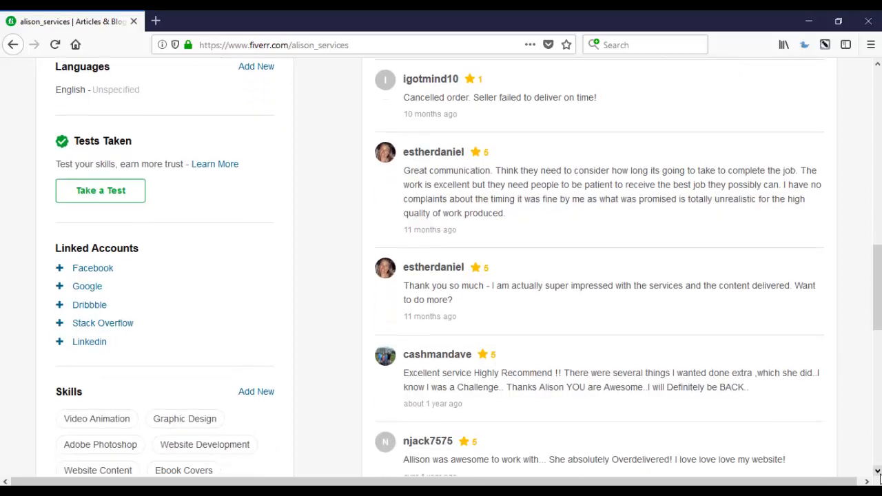
pyautogui.scroll(-6, 877, 471)
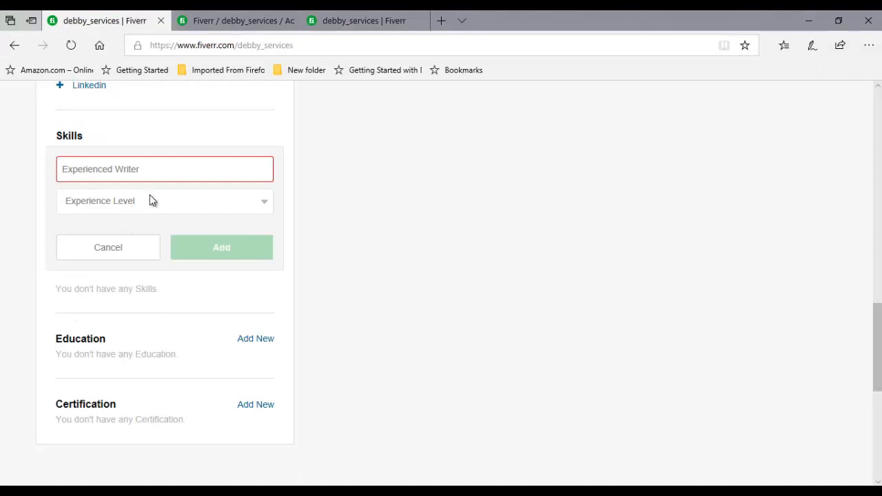
# Step: Add 'Experienced Writer' from the suggestions as a skill at Expert experience level
pyautogui.click(179, 204)
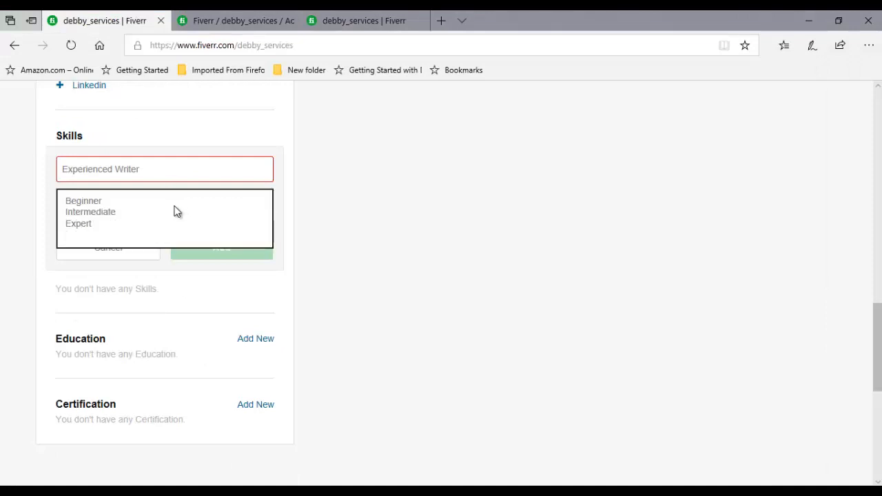
pyautogui.click(110, 225)
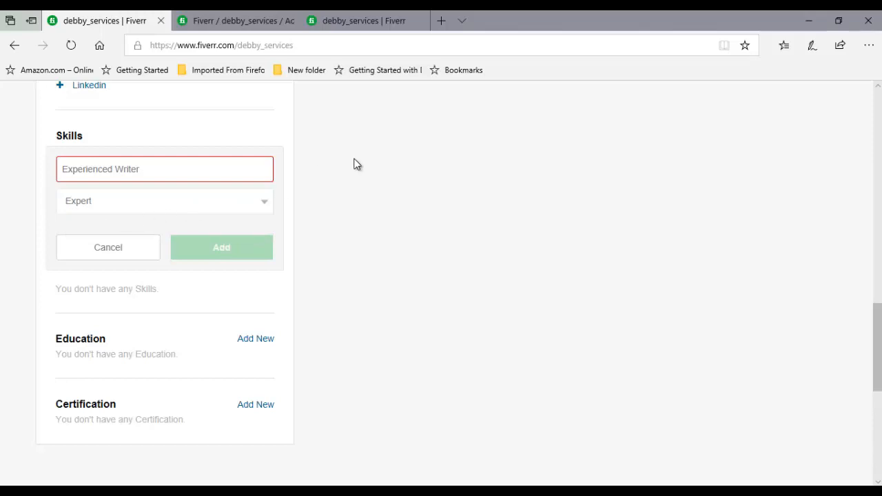
pyautogui.click(143, 172)
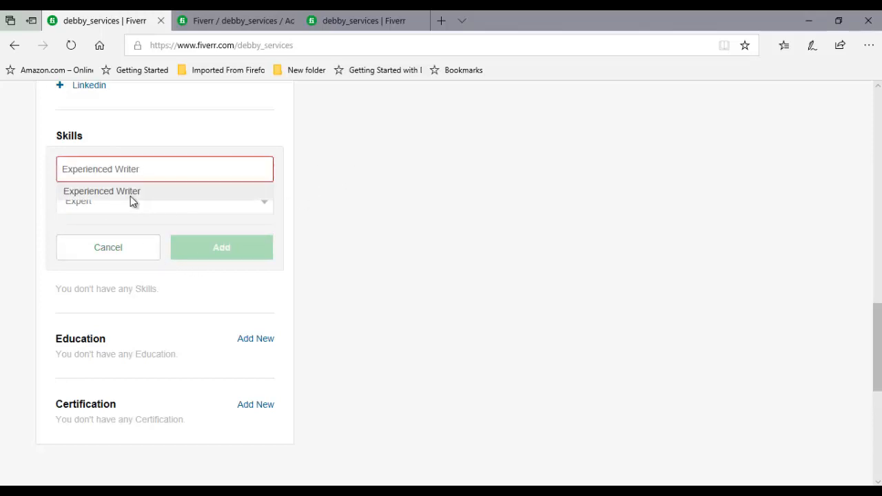
pyautogui.click(130, 196)
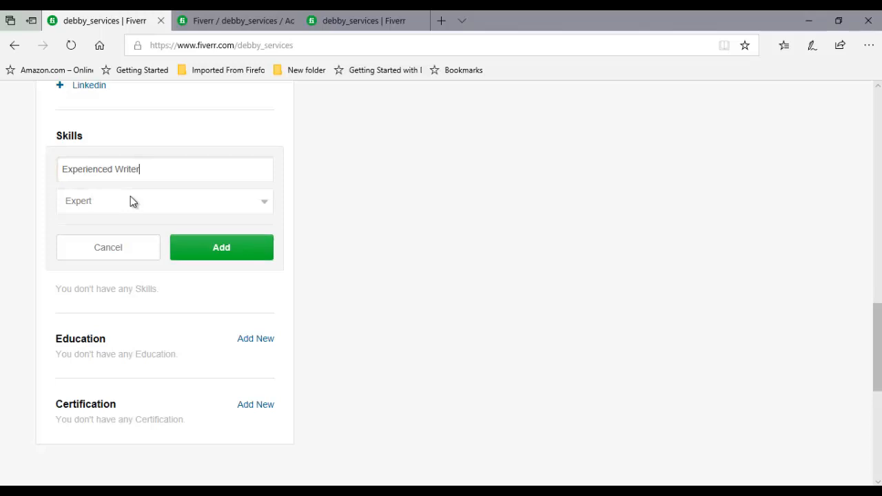
pyautogui.click(218, 258)
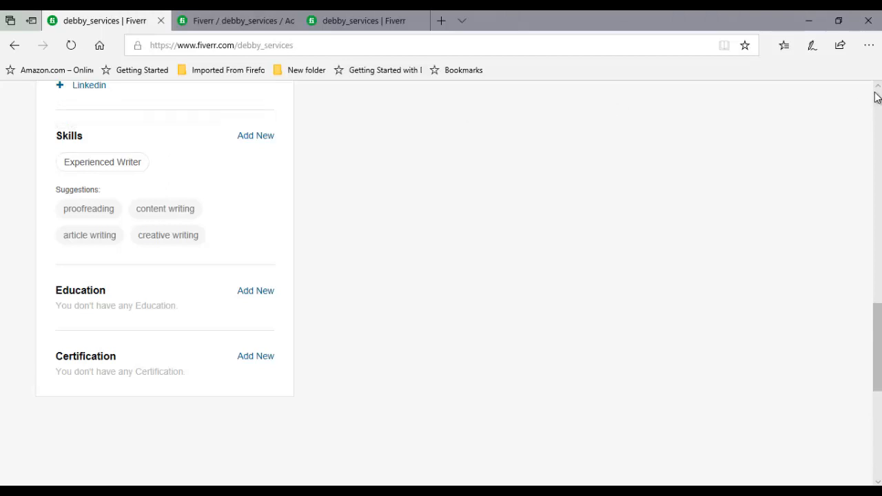
pyautogui.scroll(2, 878, 93)
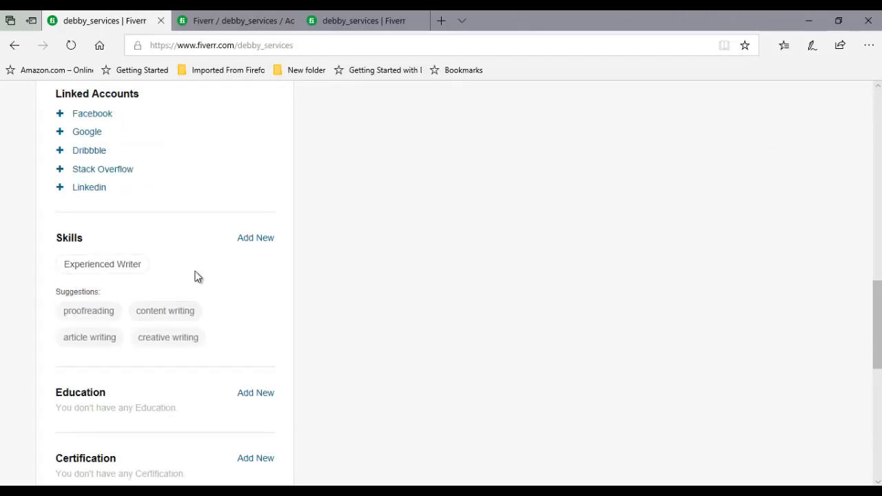
# Step: Start a new skill and type its name, correcting misspellings like 'Hpoto' and 'Ebswite'
pyautogui.click(249, 241)
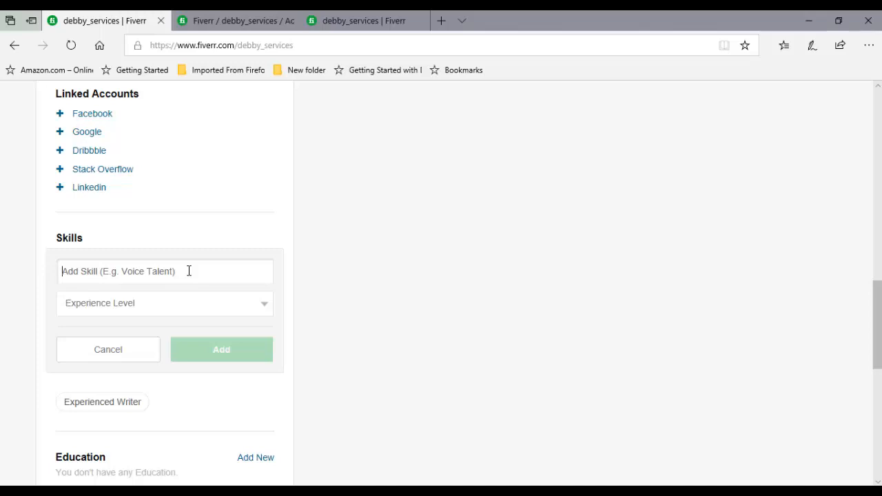
pyautogui.write('Hp')
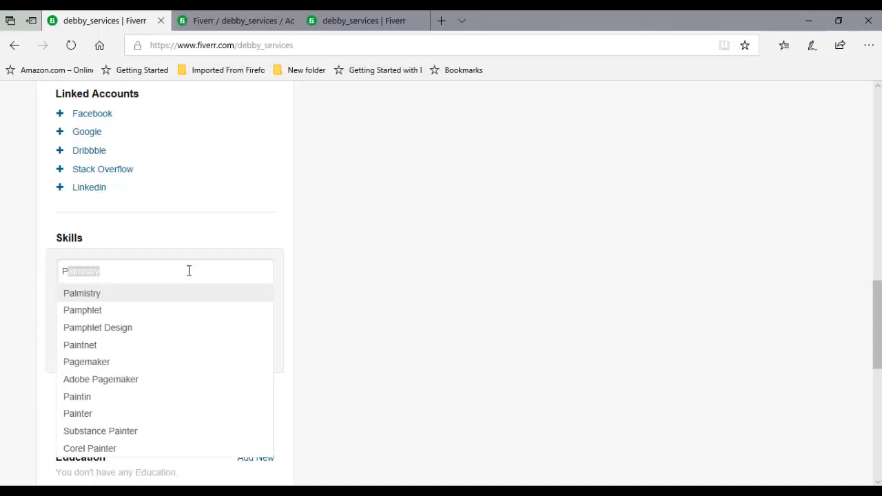
pyautogui.write('oto')
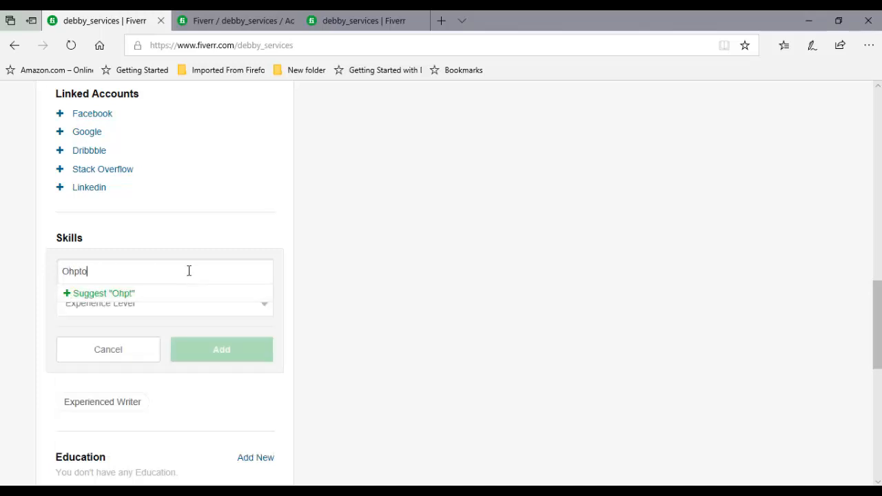
pyautogui.hotkey('ctrl', 'a')
pyautogui.write('Phi')
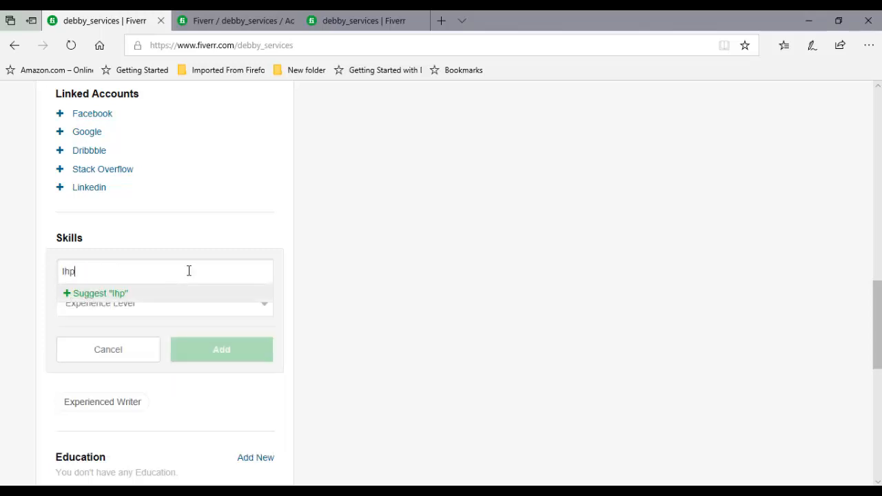
pyautogui.press('BackSpace')
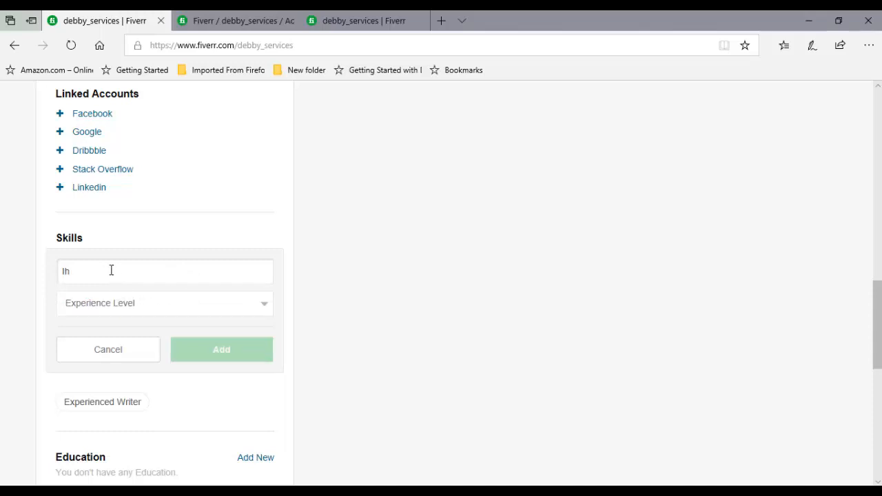
pyautogui.press('BackSpace')
pyautogui.press('BackSpace')
pyautogui.write('Ebsw')
pyautogui.write('itew')
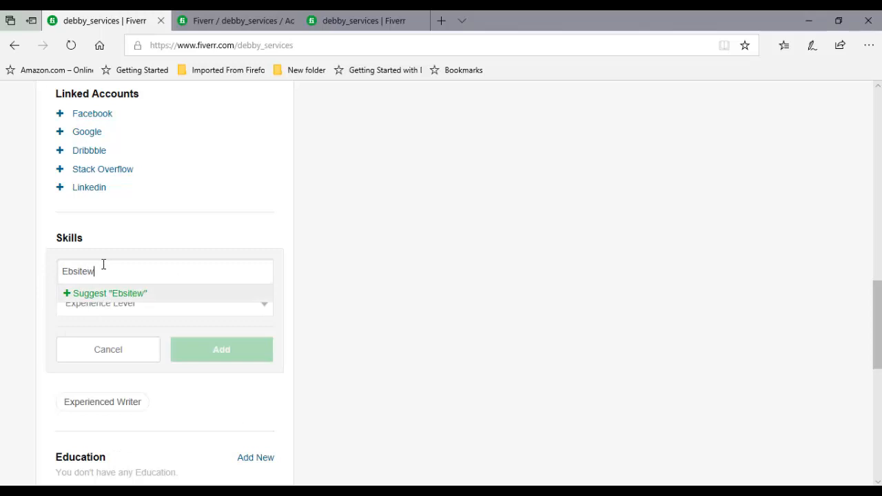
pyautogui.press('BackSpace')
pyautogui.press('BackSpace')
pyautogui.press('BackSpace')
pyautogui.press('BackSpace')
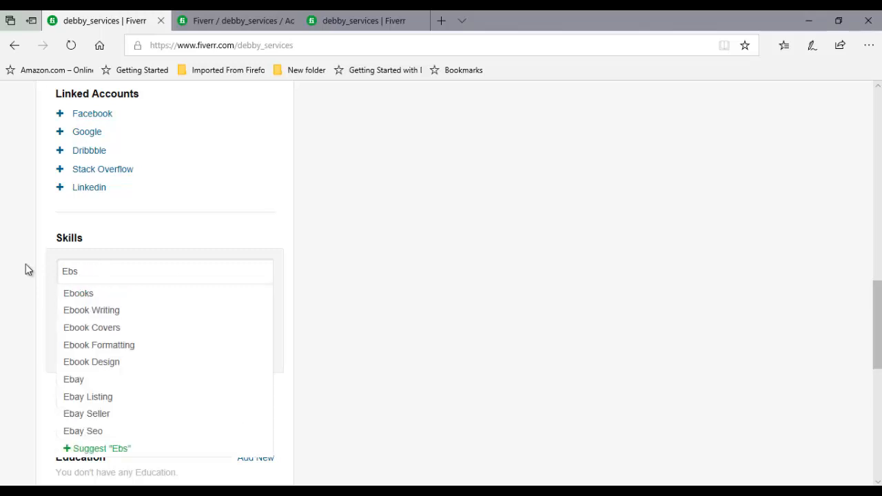
# Step: Retype the skill name down to 'Ew', then complete the remaining skill form entries
pyautogui.click(69, 271)
pyautogui.press('BackSpace')
pyautogui.click(93, 272)
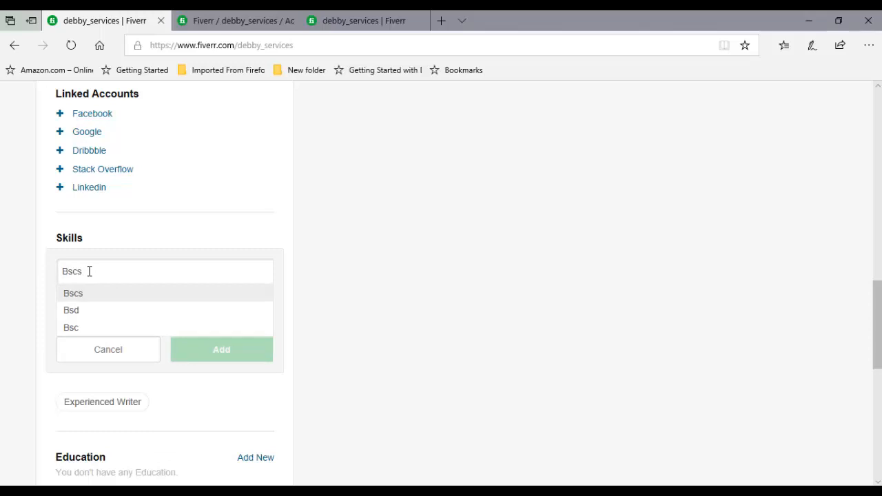
pyautogui.press('BackSpace')
pyautogui.press('BackSpace')
pyautogui.press('BackSpace')
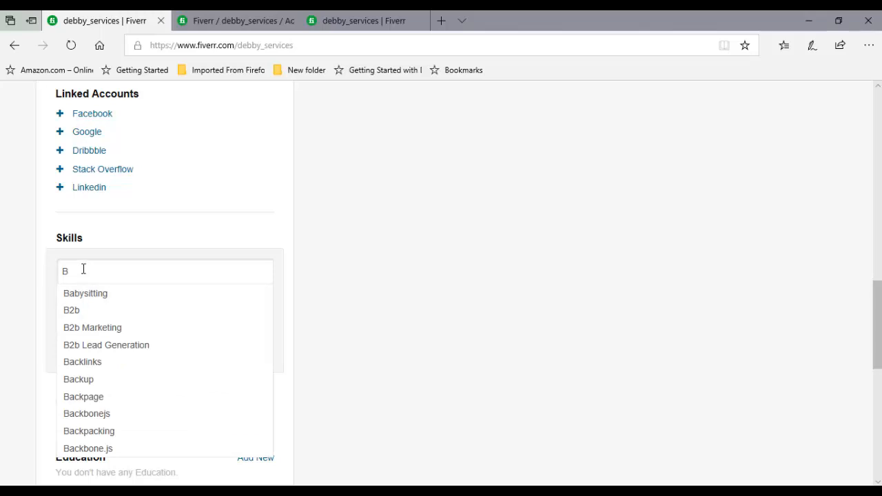
pyautogui.press('BackSpace')
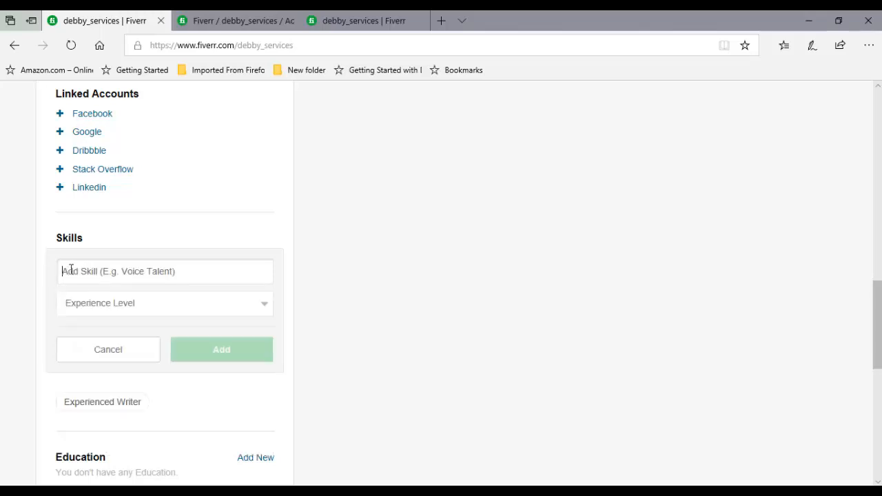
pyautogui.write('Ew')
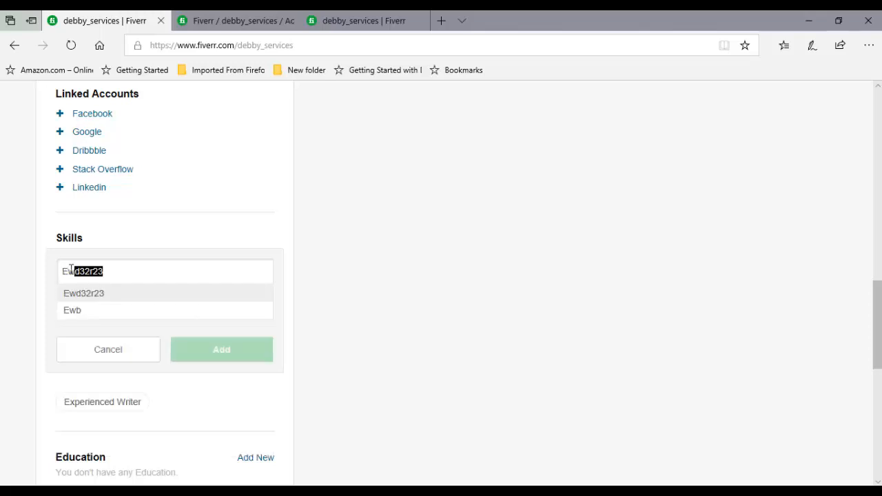
pyautogui.press('BackSpace')
pyautogui.click(761, 492)
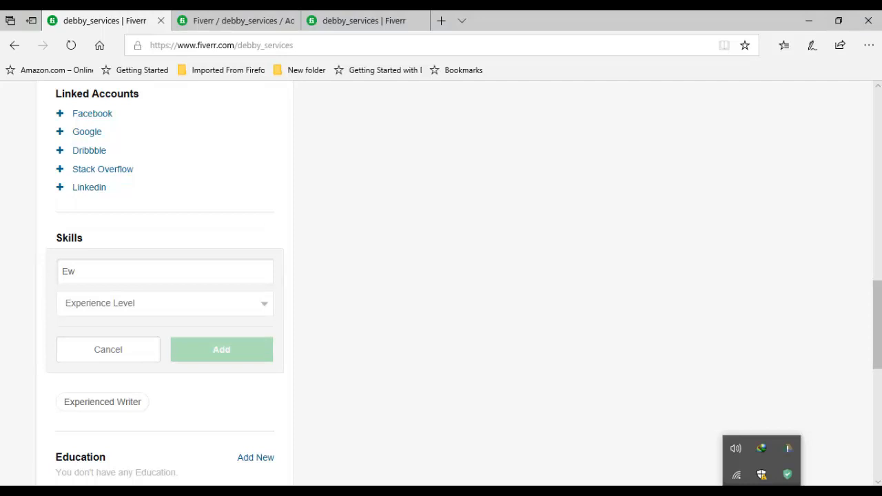
pyautogui.click(253, 492)
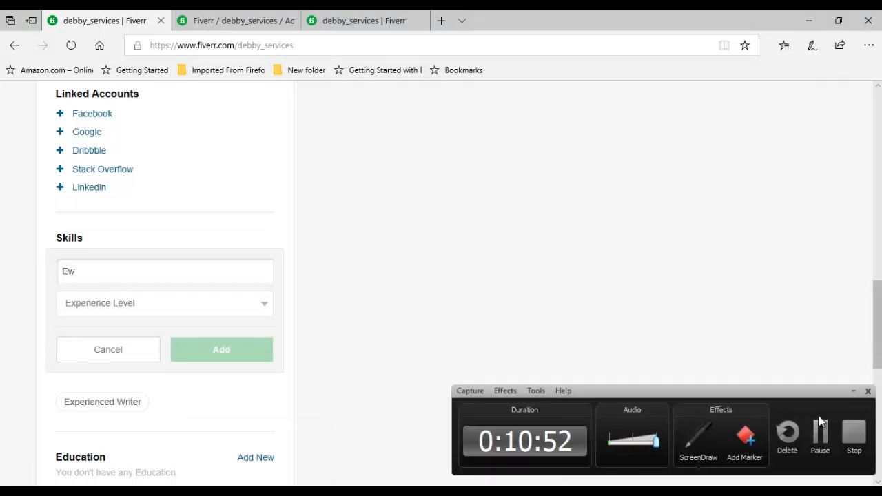
pyautogui.click(820, 433)
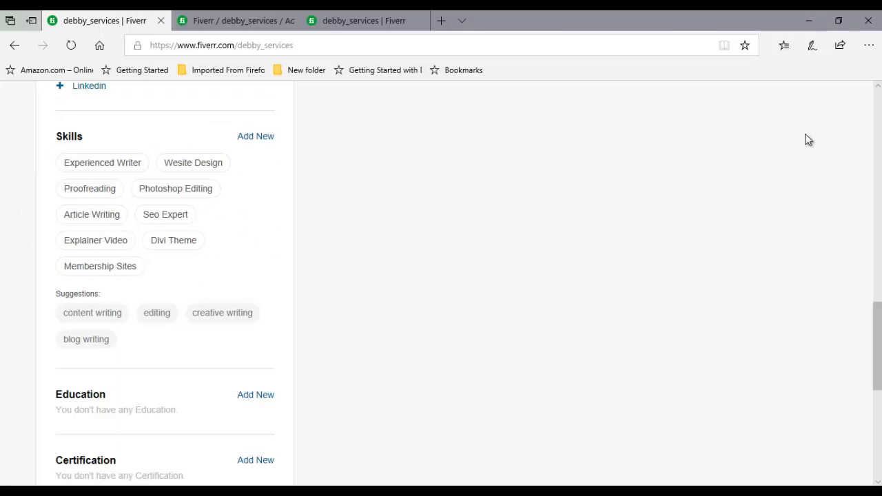
# Step: Save the Profile Information answers with 'I'm a freelancer', then open the account menu
pyautogui.click(878, 113)
pyautogui.click(879, 113)
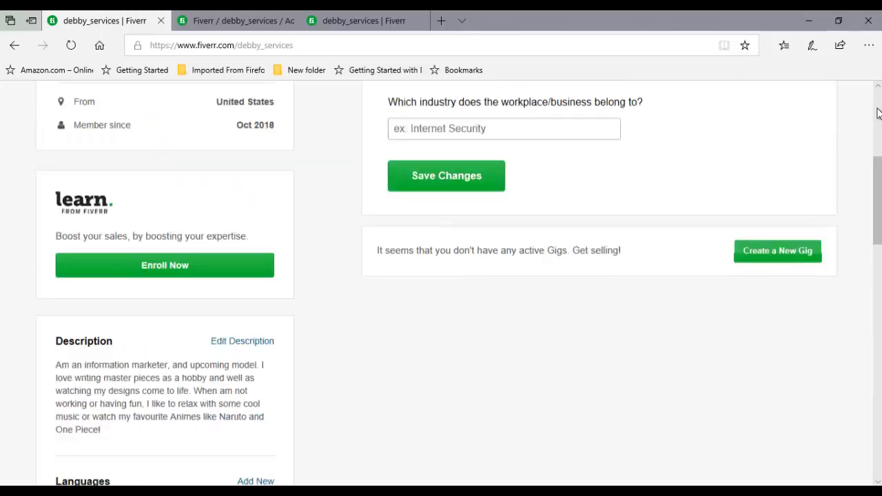
pyautogui.click(878, 113)
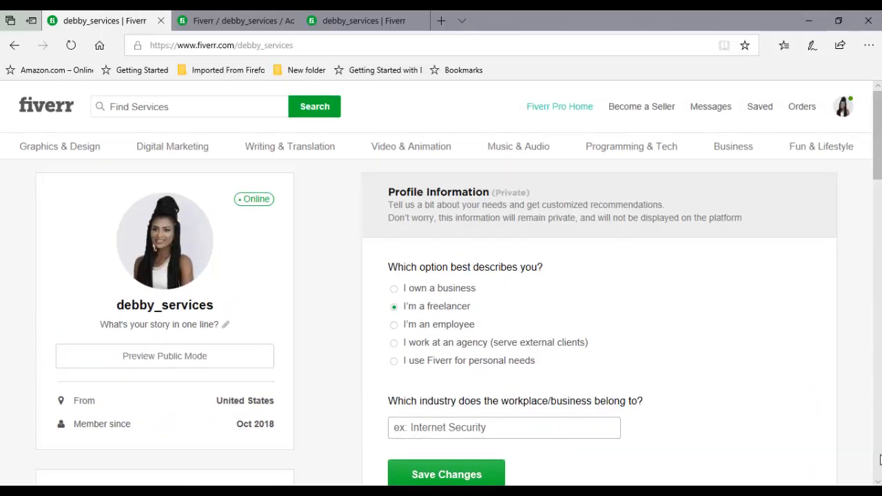
pyautogui.click(879, 461)
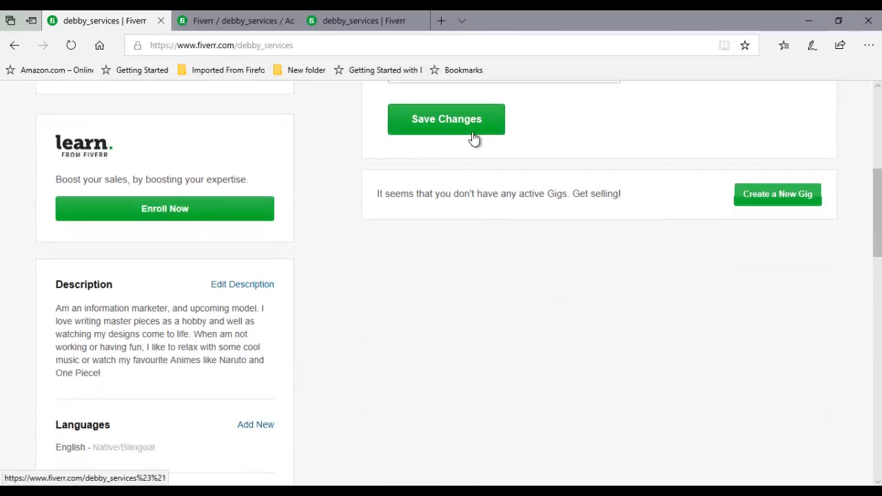
pyautogui.click(462, 128)
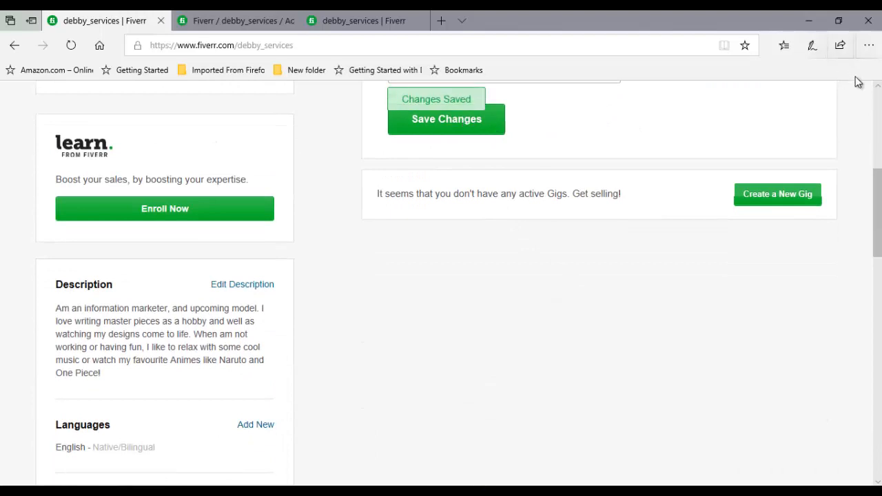
pyautogui.click(877, 107)
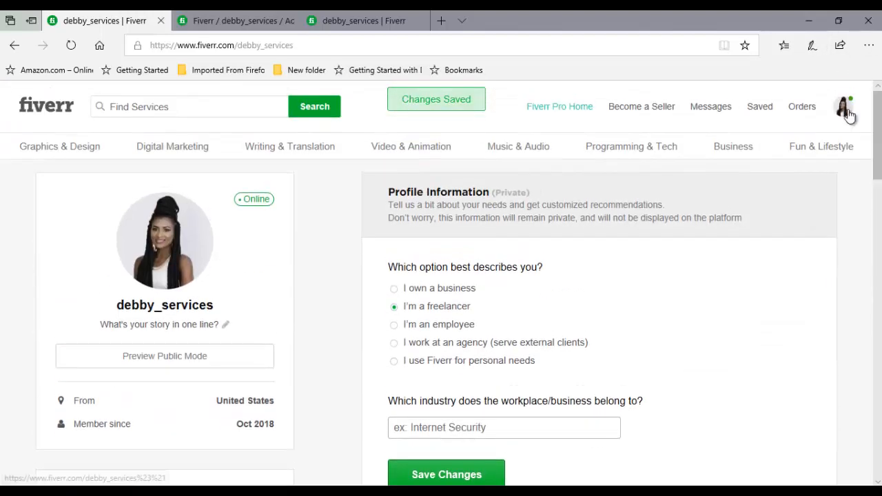
pyautogui.click(842, 111)
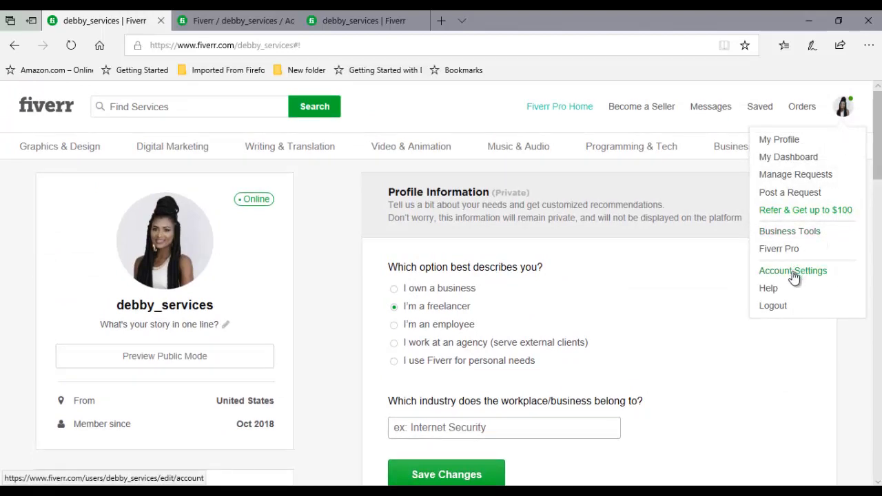
# Step: Open the public profile preview in a new tab, then go to Account Settings
pyautogui.click(824, 391)
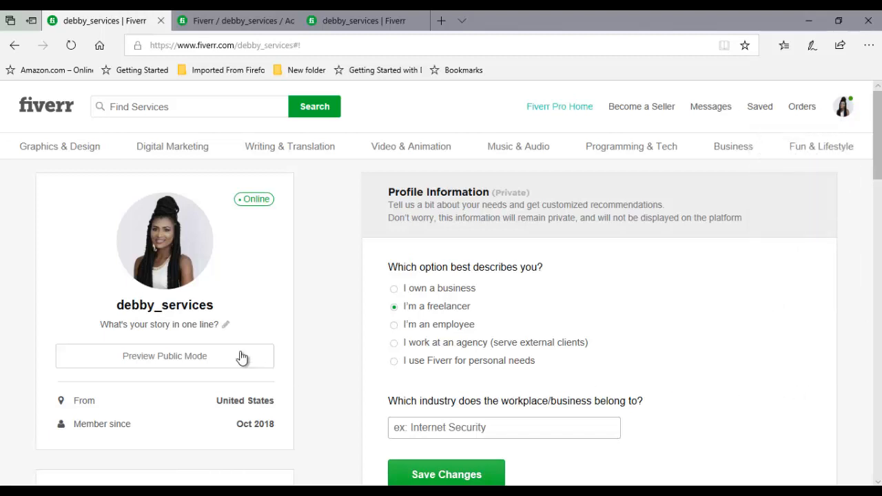
pyautogui.rightClick(194, 363)
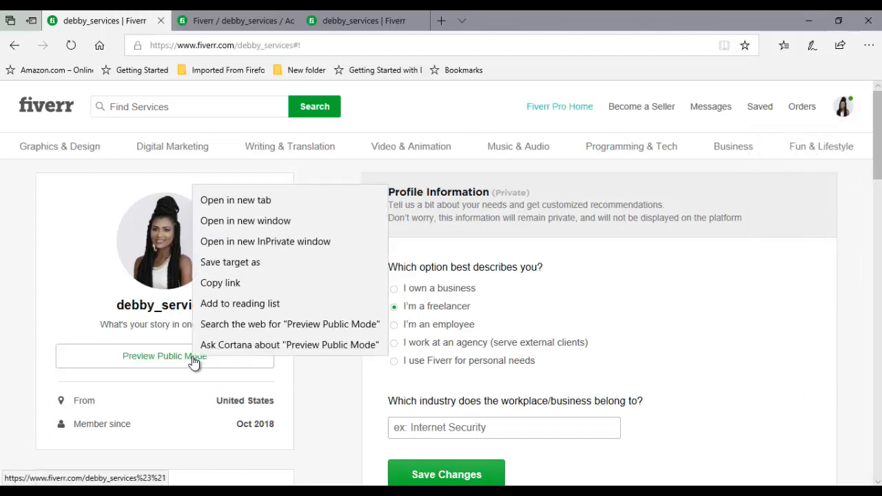
pyautogui.click(319, 196)
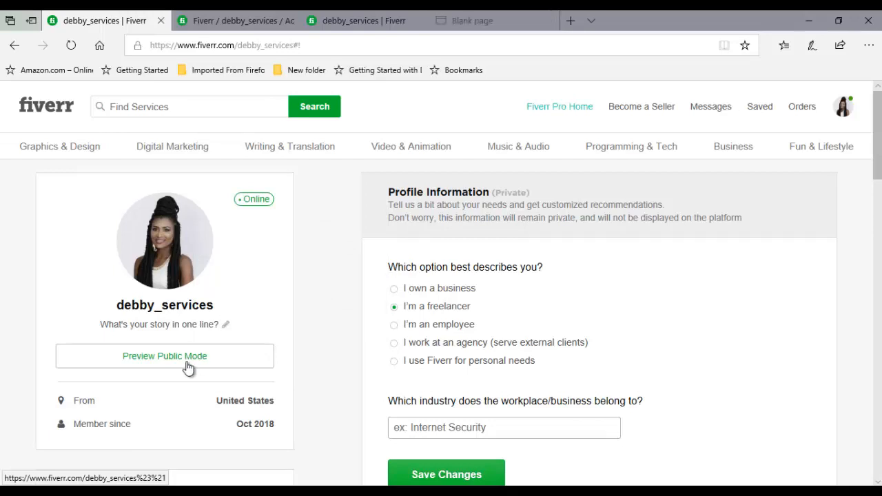
pyautogui.click(843, 108)
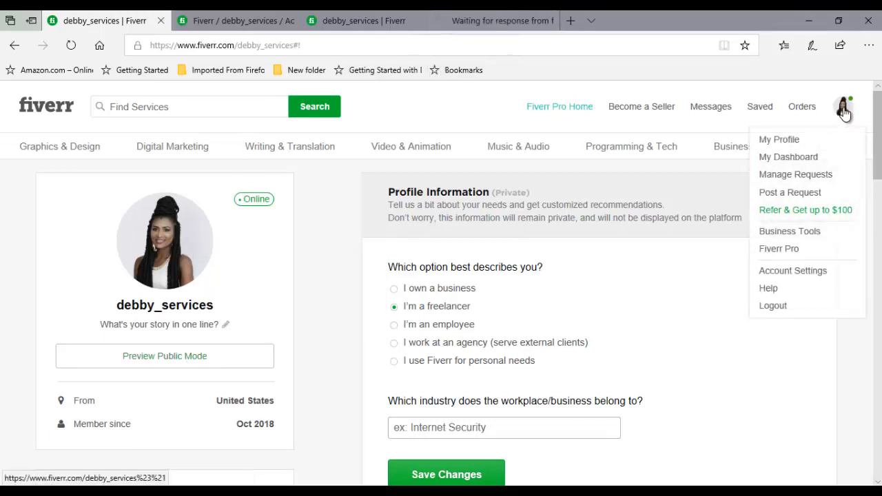
pyautogui.click(781, 271)
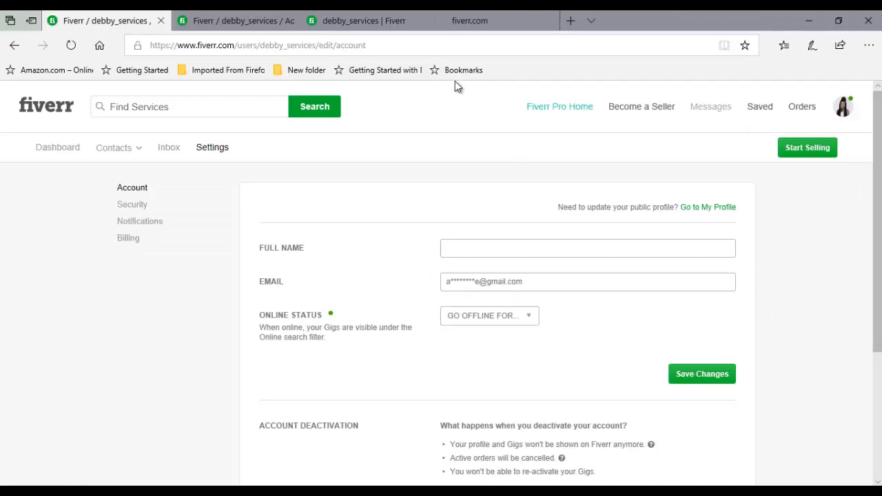
# Step: Enter the account's full name and save, leaving Online Status unchanged
pyautogui.click(503, 249)
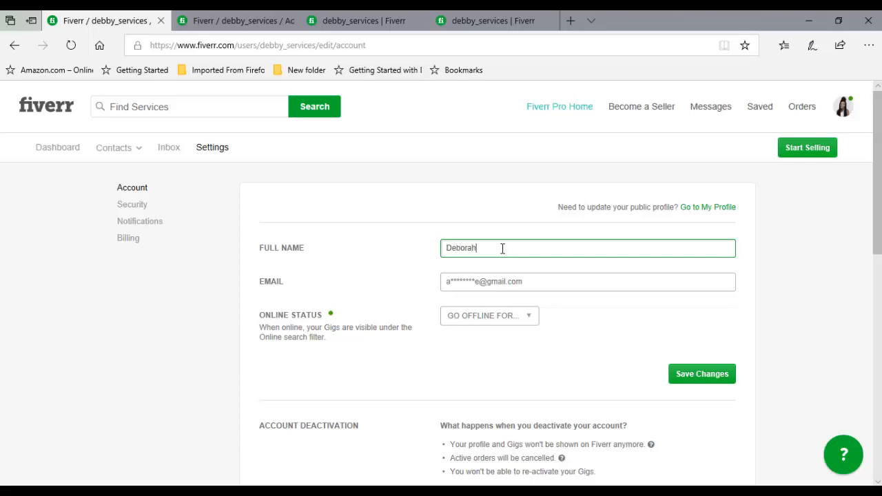
pyautogui.write('Deborah Smith')
pyautogui.click(534, 323)
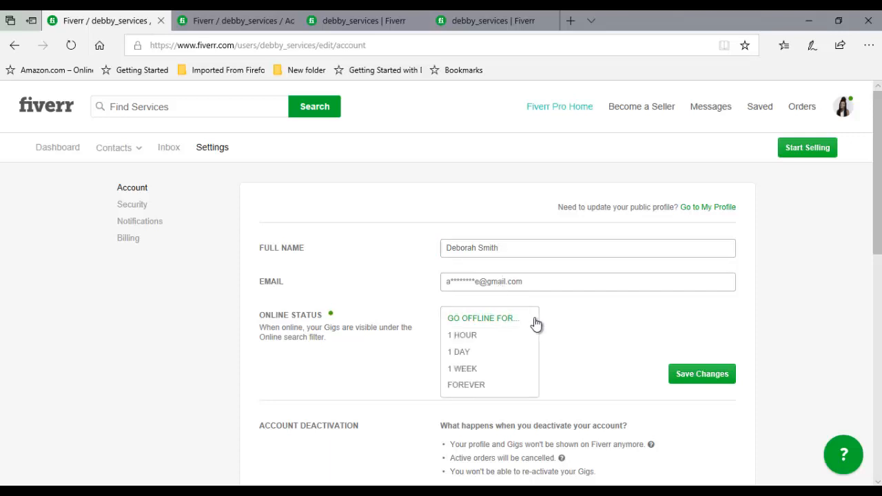
pyautogui.click(627, 331)
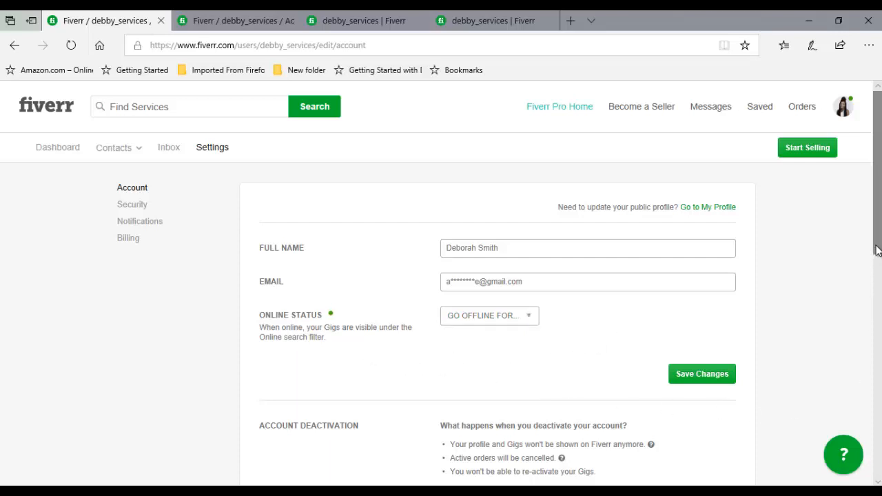
pyautogui.moveTo(876, 246); pyautogui.dragTo(877, 259)
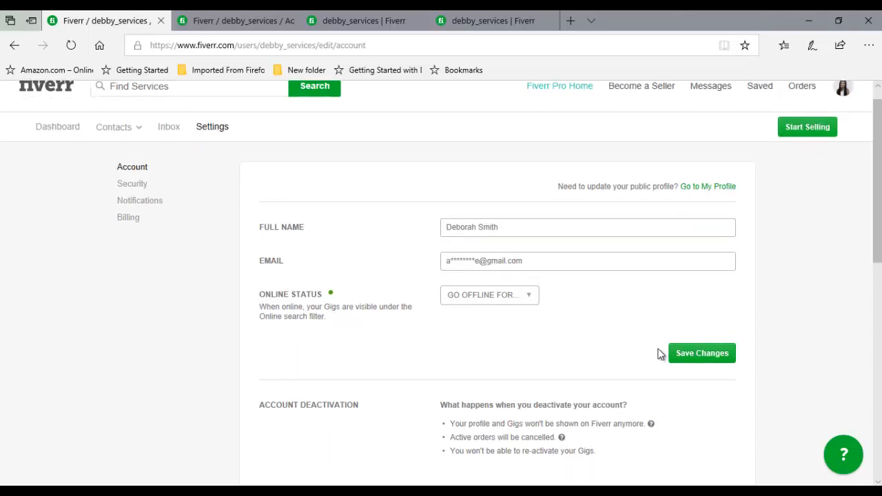
pyautogui.click(692, 359)
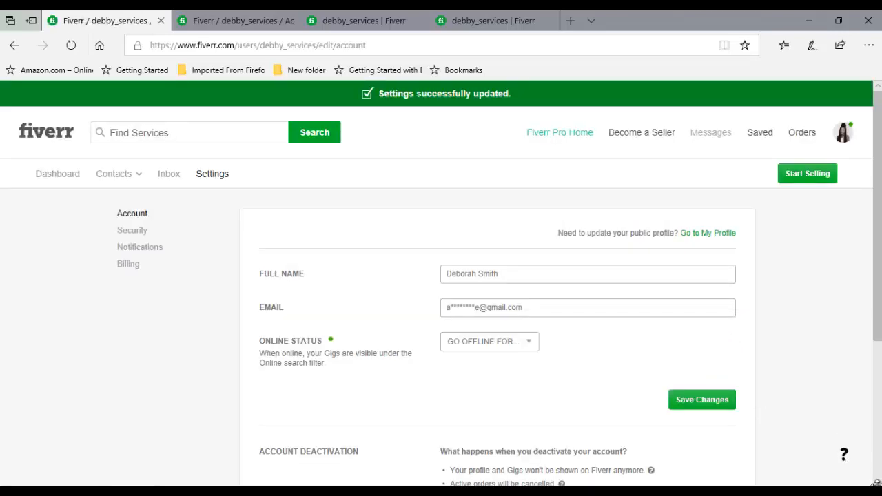
# Step: Open the Security settings, then switch to the other debby_services profile tab
pyautogui.scroll(-3, 441, 283)
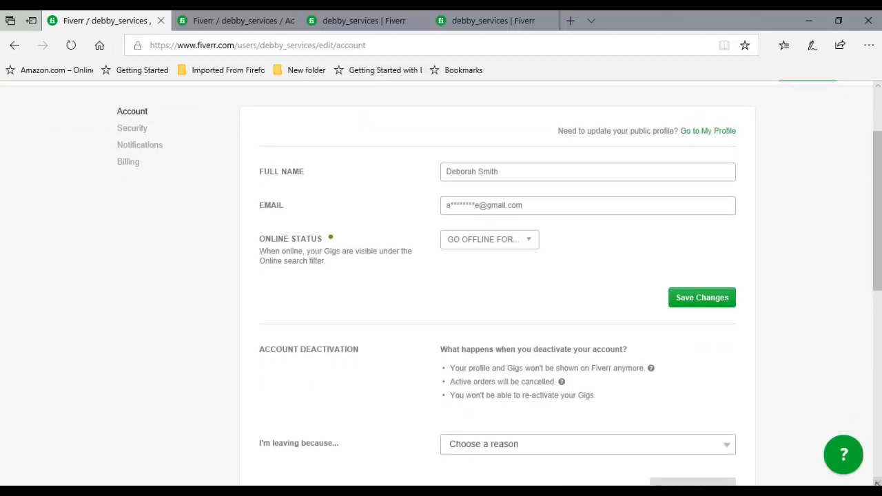
pyautogui.scroll(-4, 851, 431)
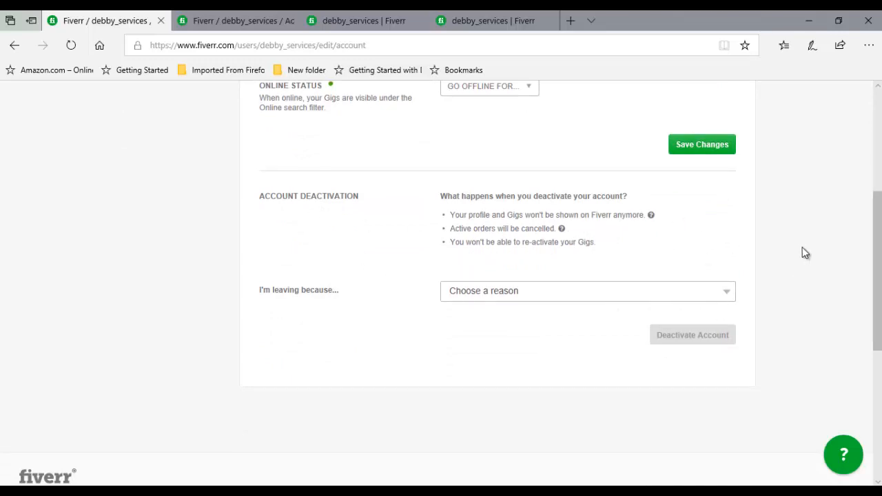
pyautogui.click(879, 87)
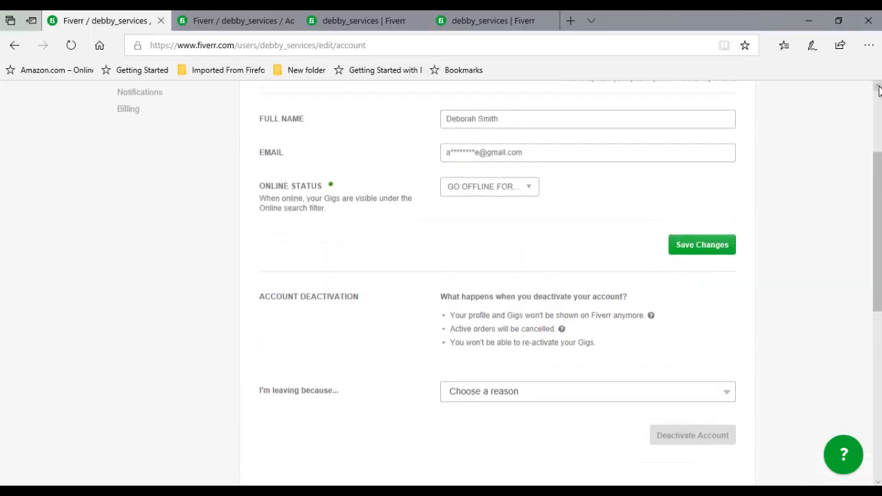
pyautogui.click(878, 88)
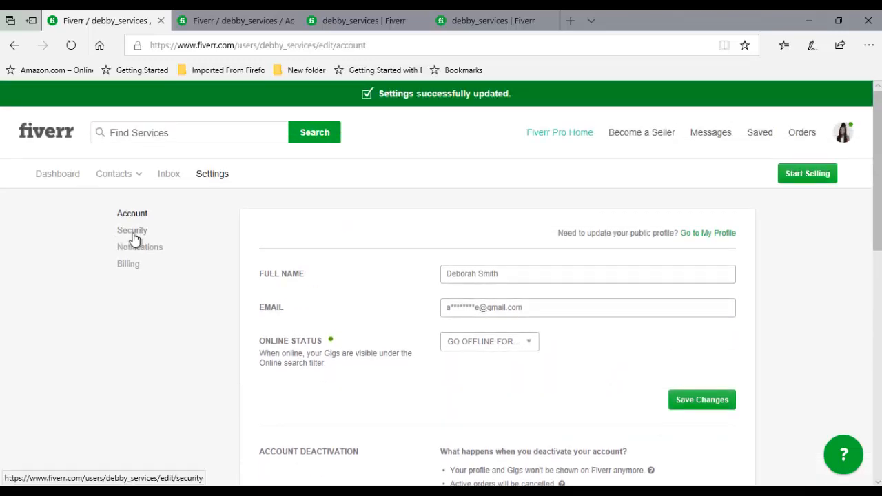
pyautogui.click(134, 238)
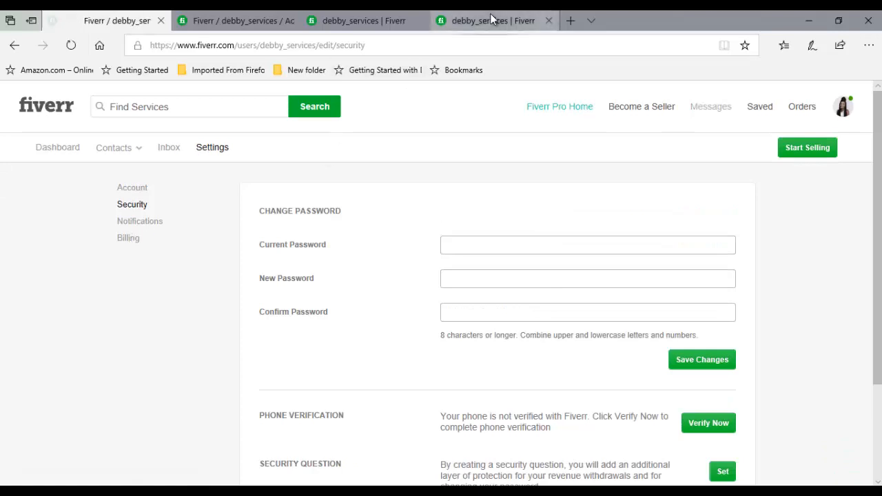
pyautogui.click(490, 20)
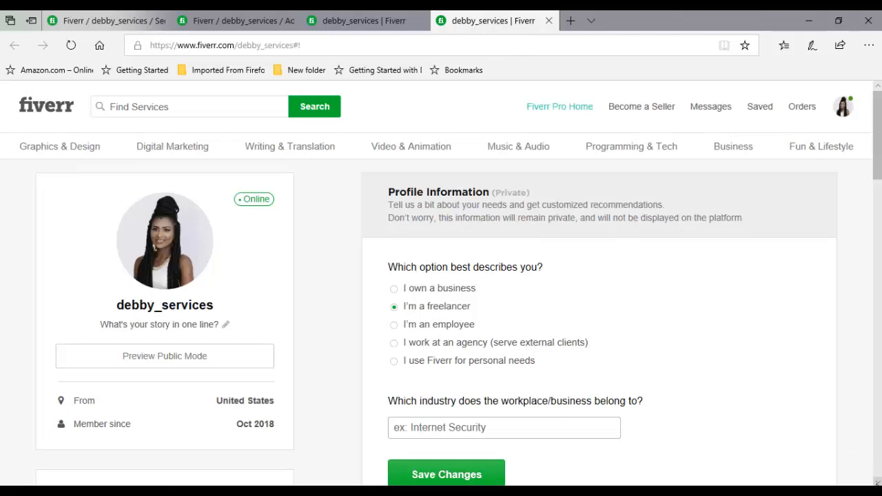
# Step: Browse down the profile page and open the Add New language form under Languages
pyautogui.scroll(-5, 441, 284)
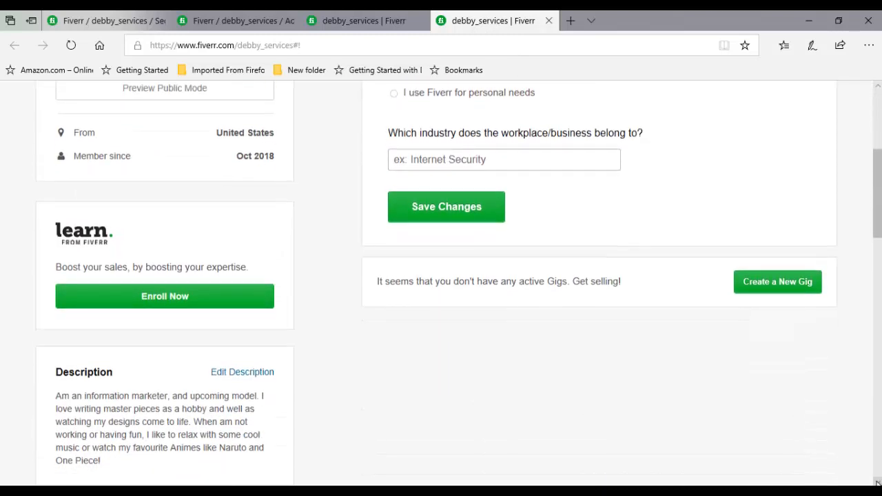
pyautogui.scroll(-6, 442, 284)
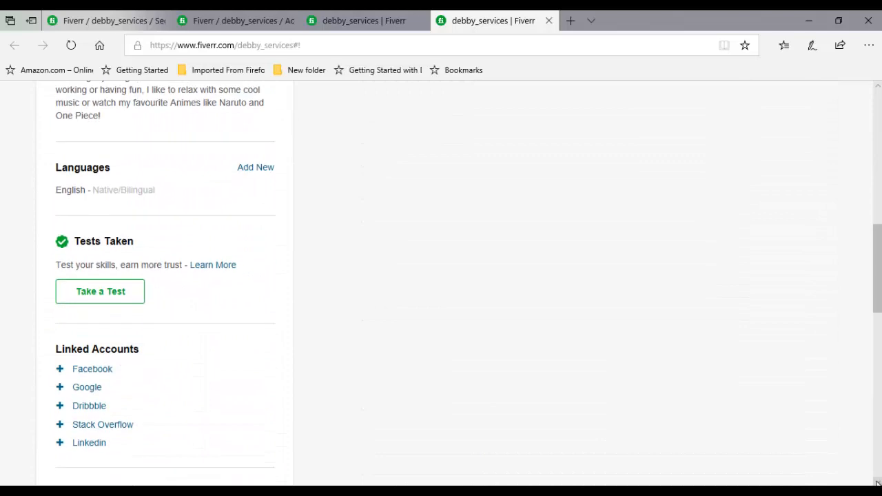
pyautogui.scroll(-5, 441, 284)
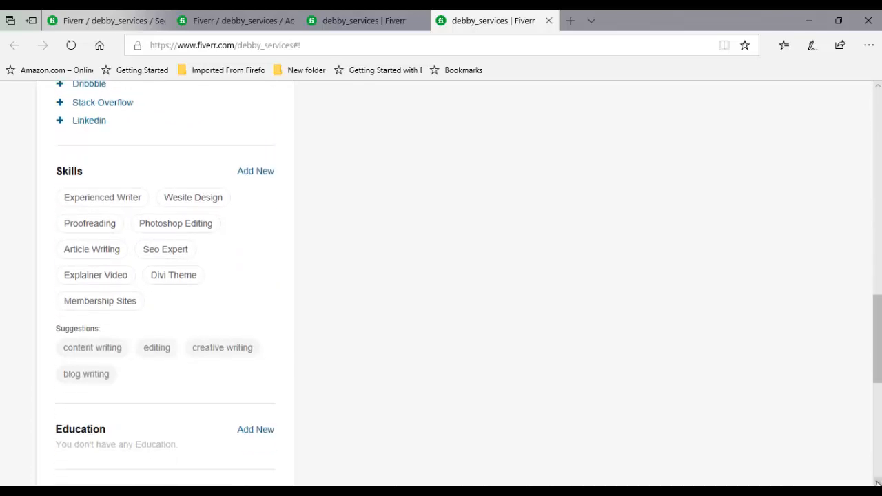
pyautogui.scroll(-2, 295, 278)
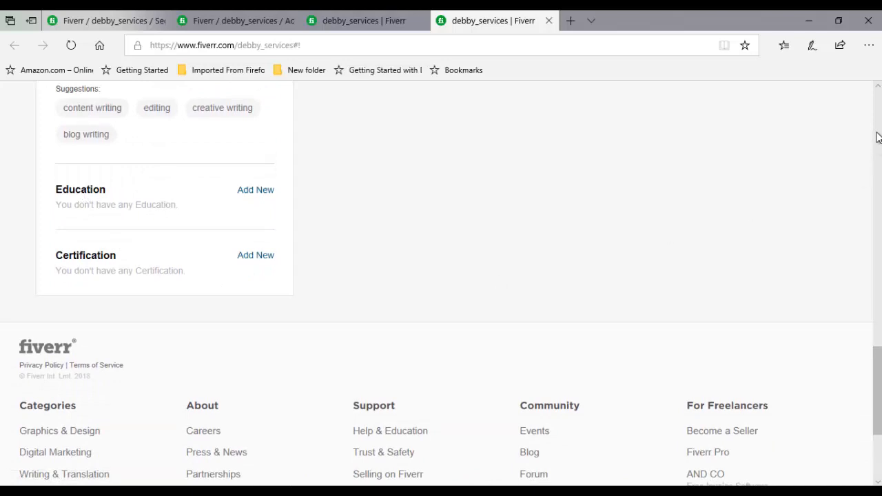
pyautogui.scroll(1, 877, 135)
pyautogui.scroll(10, 876, 128)
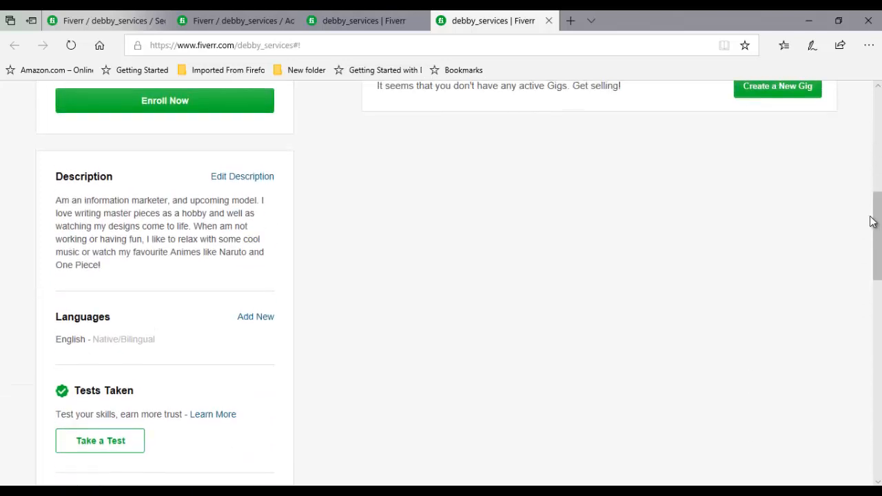
pyautogui.scroll(-4, 878, 238)
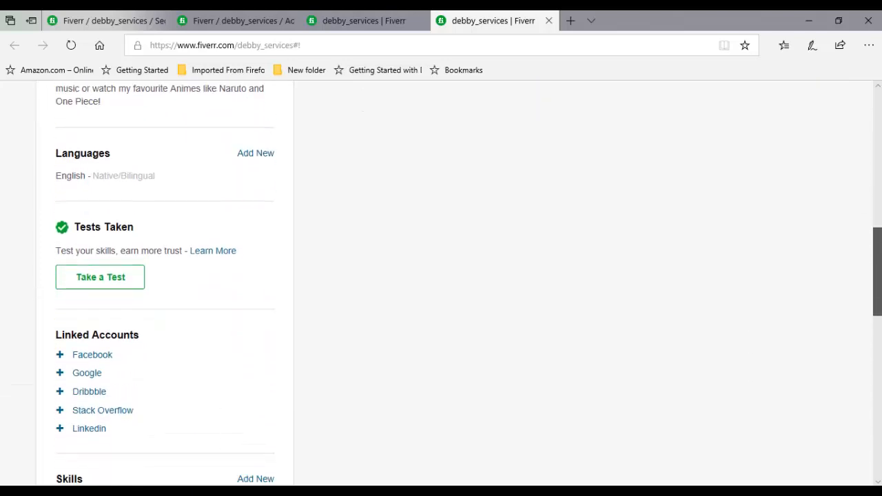
pyautogui.scroll(2, 441, 282)
pyautogui.scroll(1, 859, 242)
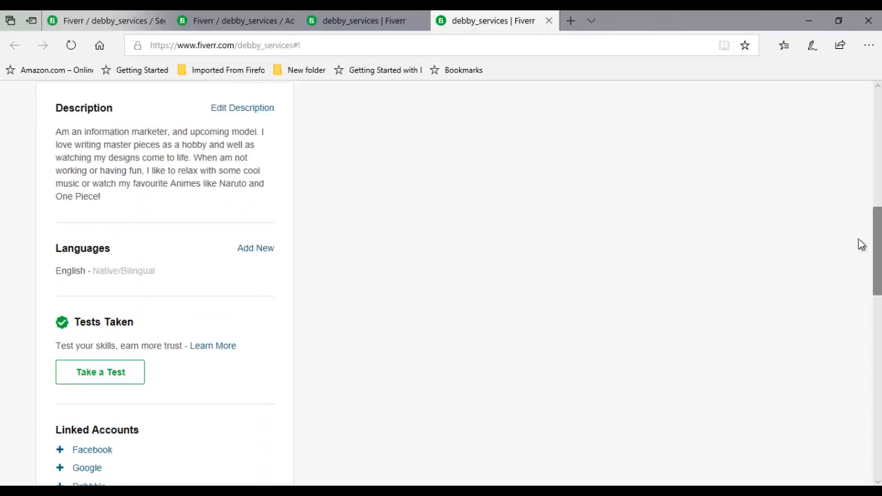
pyautogui.click(255, 249)
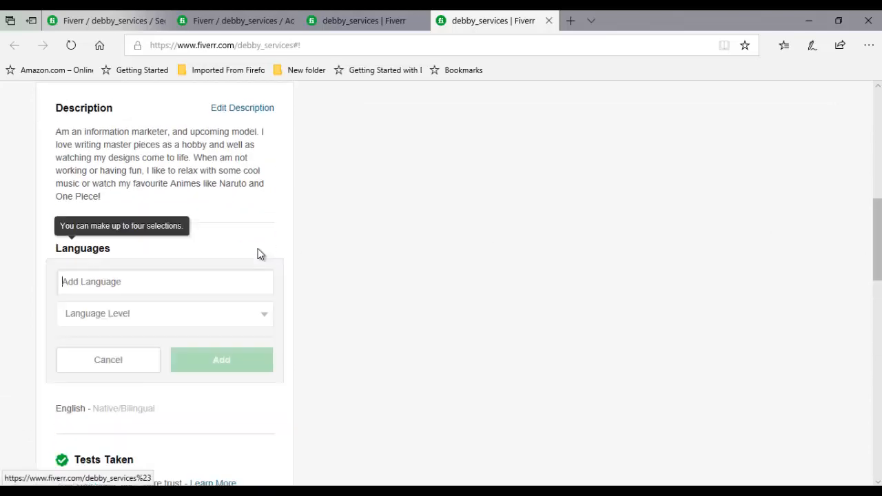
# Step: Type 'Ref' then 'F' as a language, then cancel so only English remains
pyautogui.write('Re')
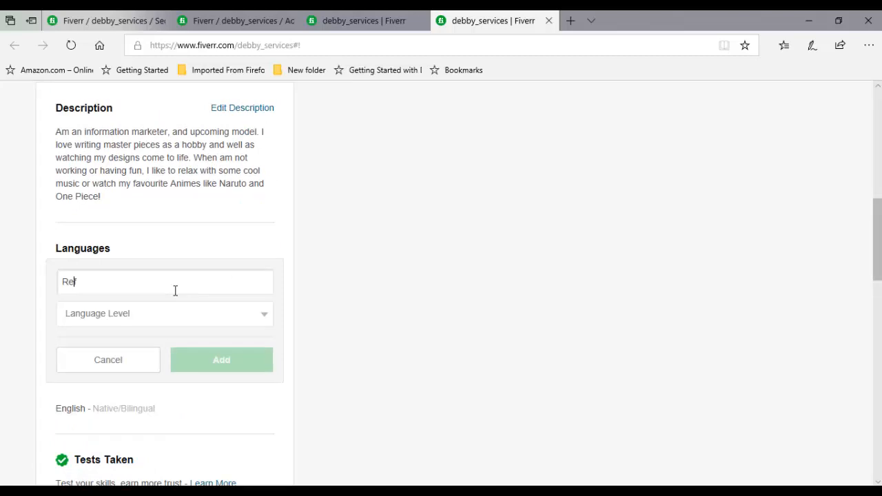
pyautogui.write('f')
pyautogui.press('BackSpace')
pyautogui.press('BackSpace')
pyautogui.press('BackSpace')
pyautogui.write('F')
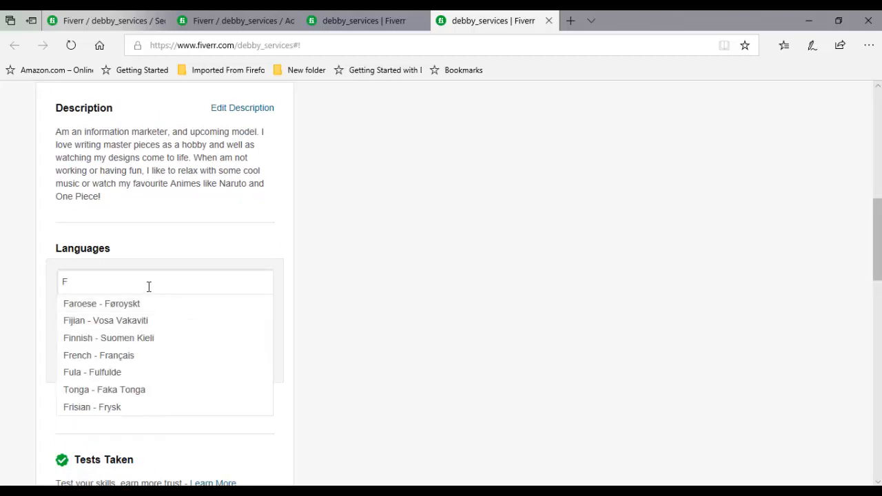
pyautogui.click(263, 239)
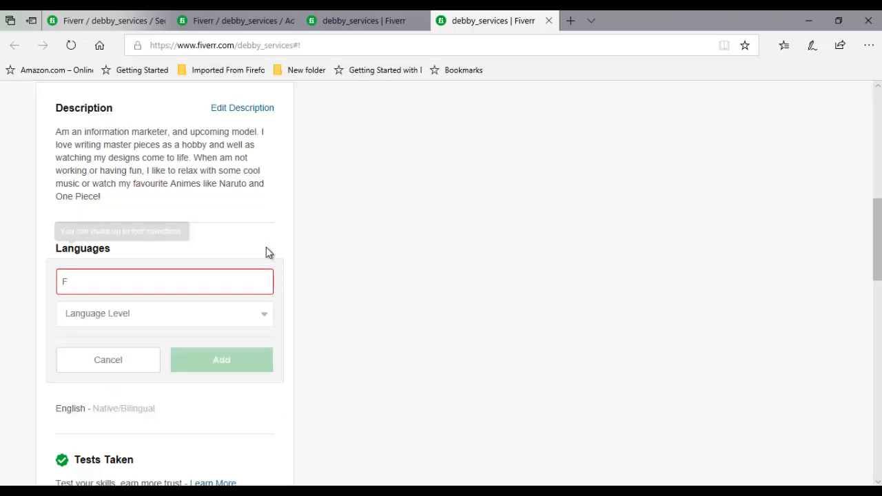
pyautogui.click(137, 355)
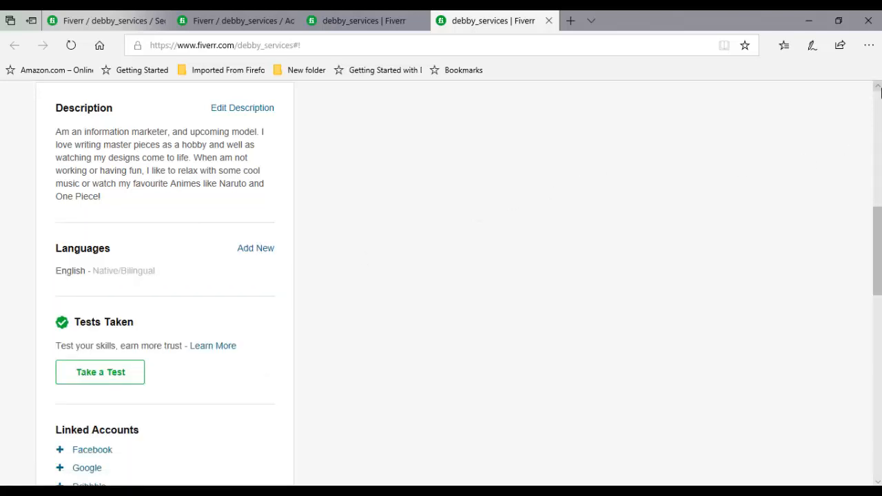
# Step: Scroll to the top of the profile page and close the fourth browser tab
pyautogui.click(878, 87)
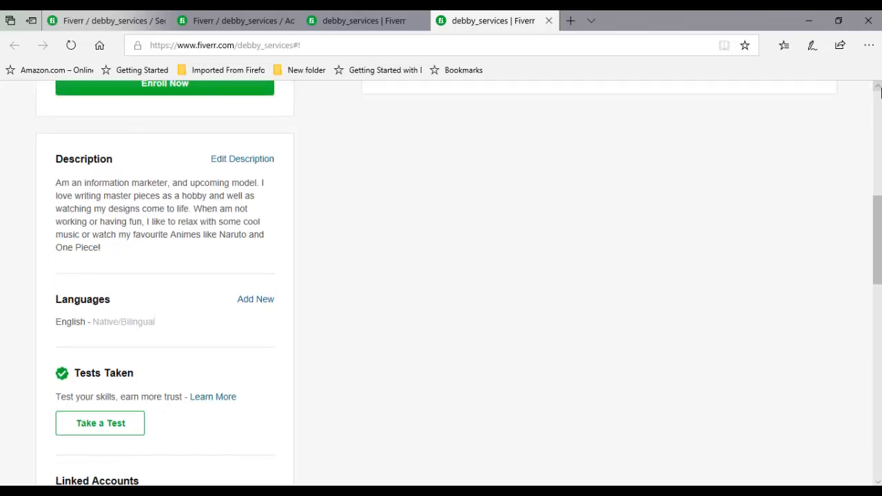
pyautogui.scroll(5, 880, 91)
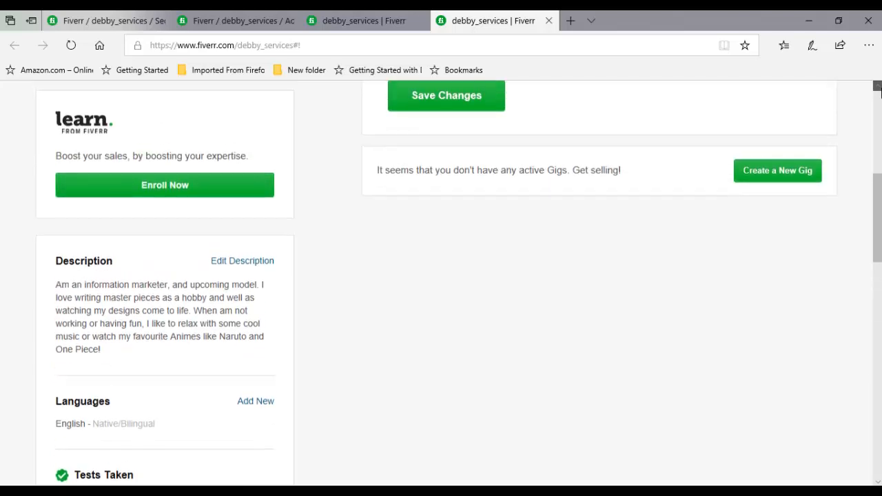
pyautogui.click(881, 91)
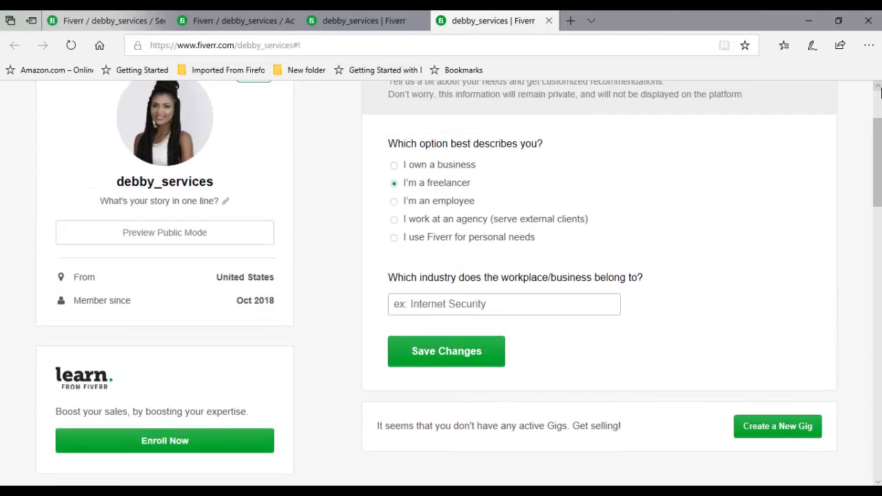
pyautogui.click(877, 86)
pyautogui.click(878, 86)
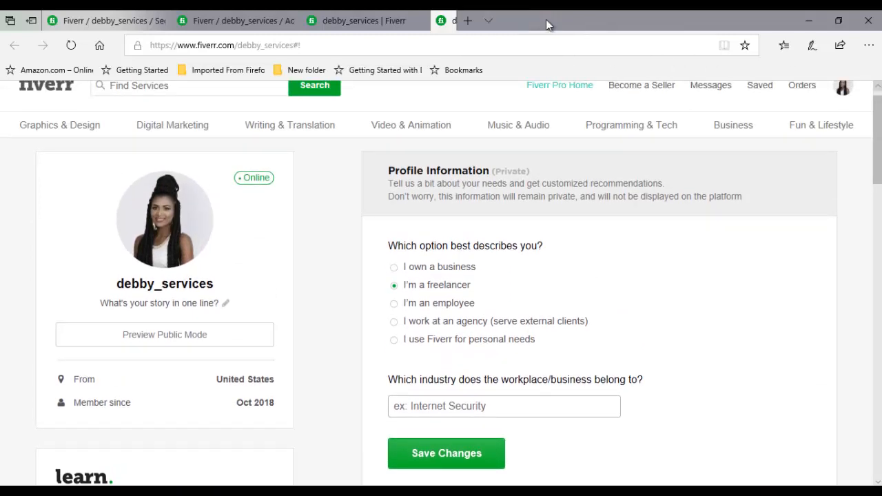
pyautogui.click(547, 21)
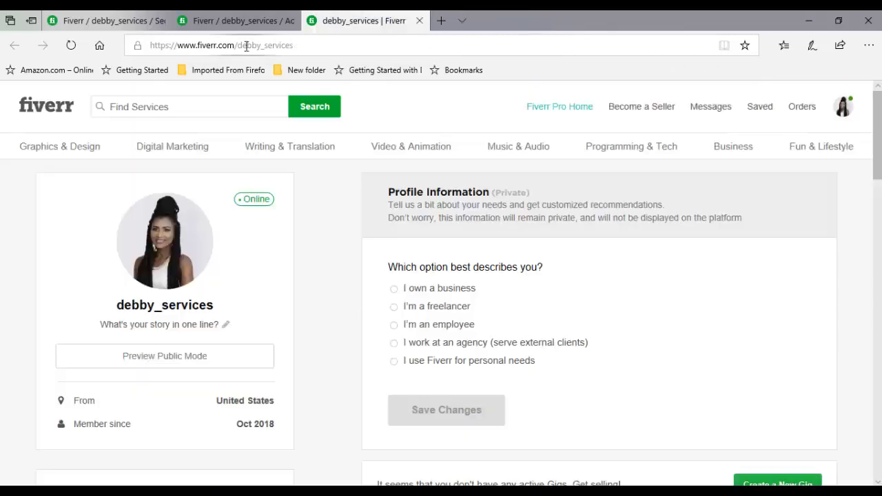
pyautogui.click(122, 20)
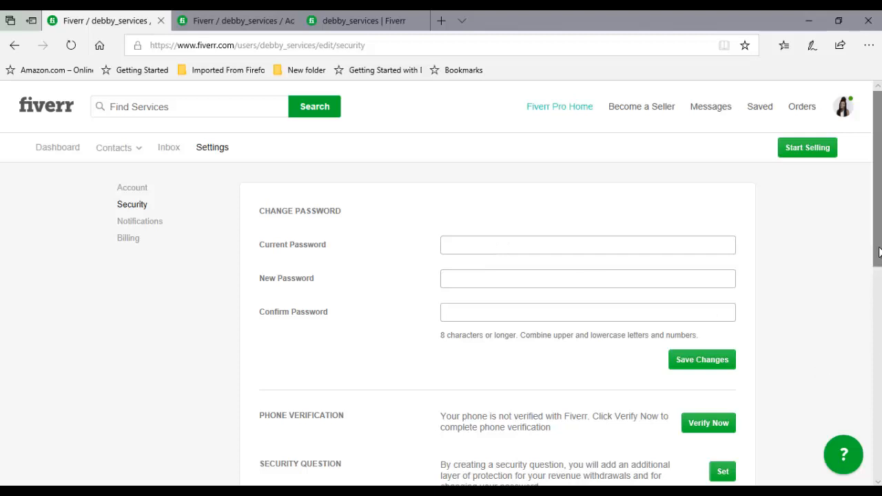
pyautogui.moveTo(878, 252); pyautogui.dragTo(878, 269)
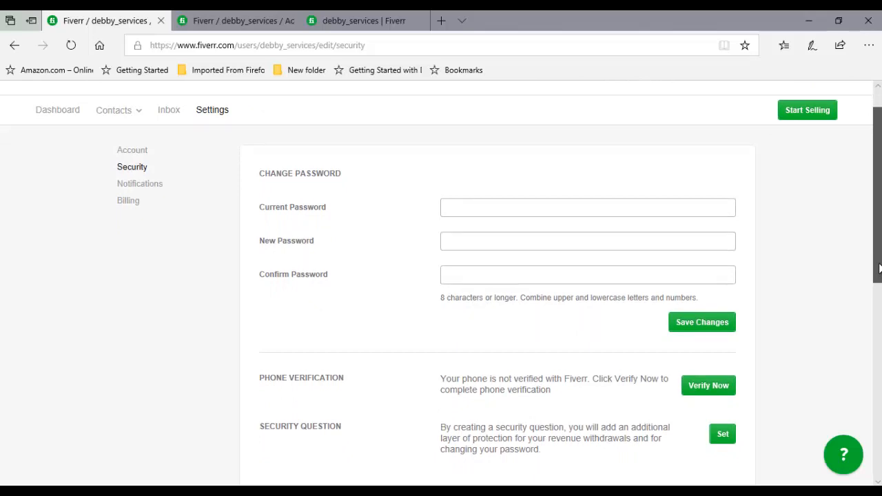
pyautogui.moveTo(879, 268); pyautogui.dragTo(879, 313)
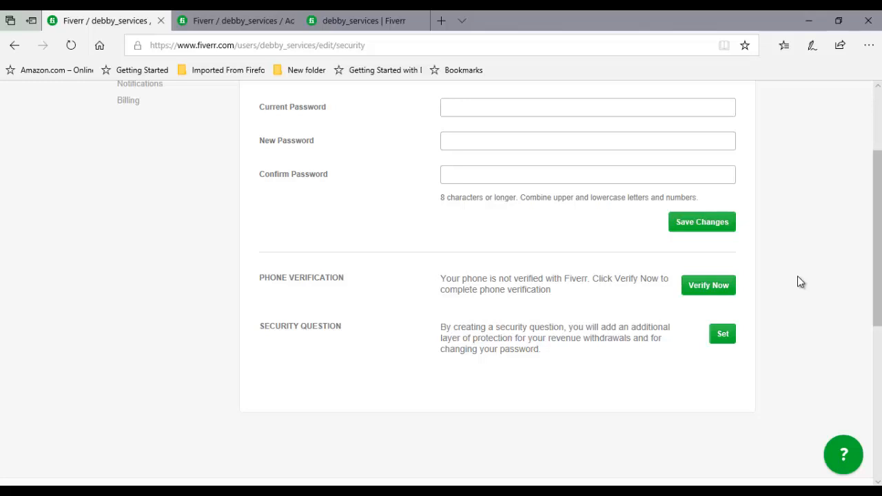
pyautogui.click(712, 291)
pyautogui.click(727, 290)
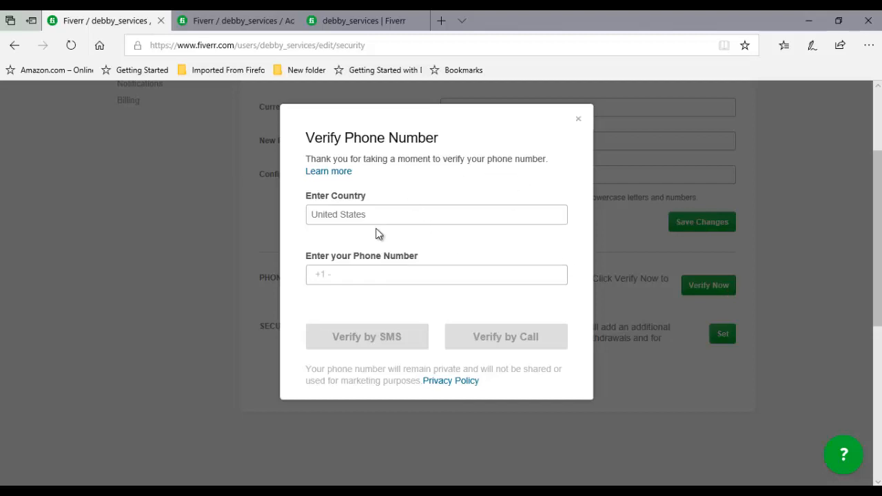
pyautogui.click(350, 274)
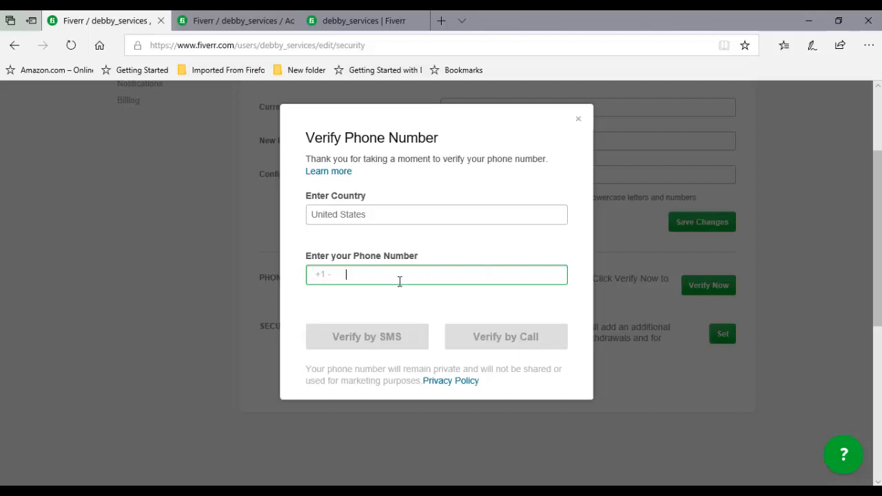
pyautogui.click(578, 122)
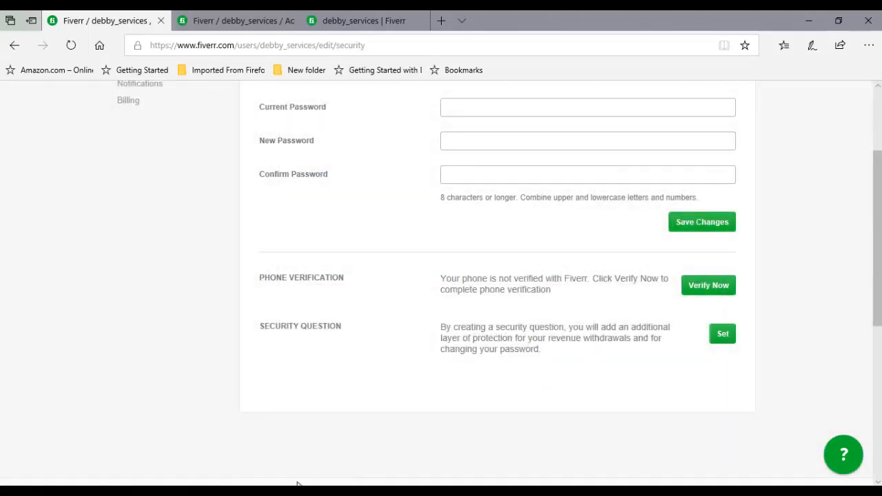
pyautogui.click(482, 490)
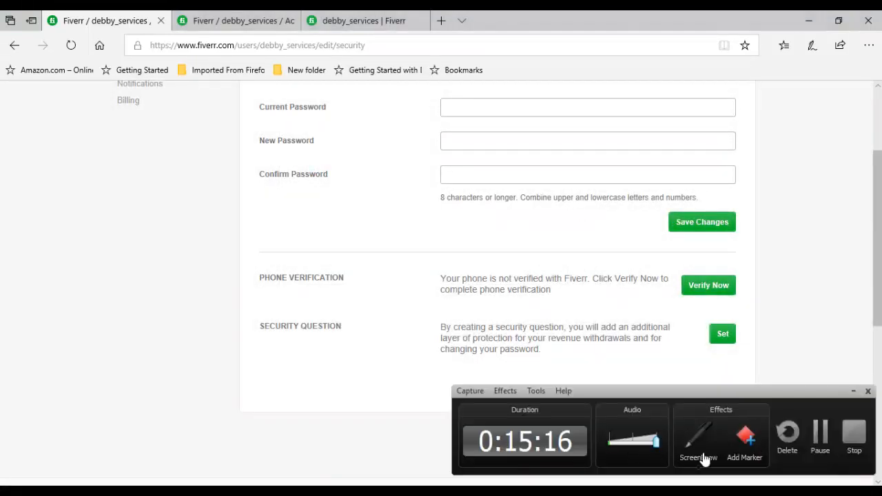
pyautogui.click(821, 434)
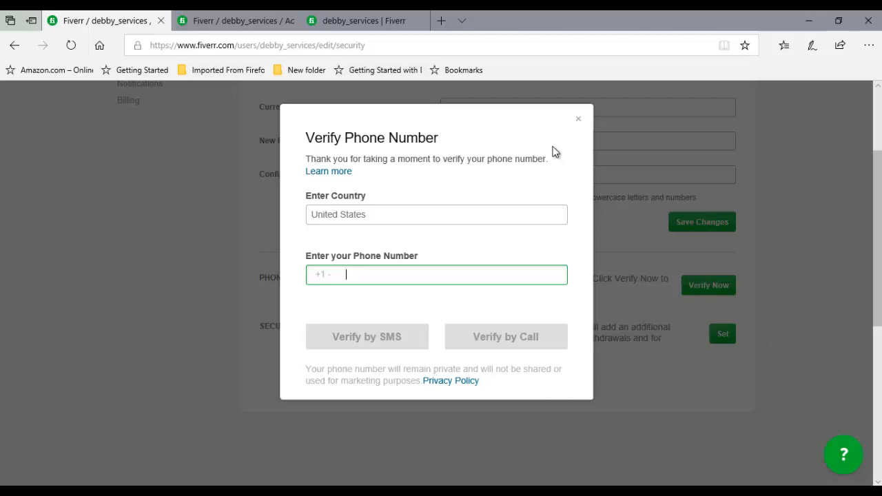
pyautogui.click(580, 121)
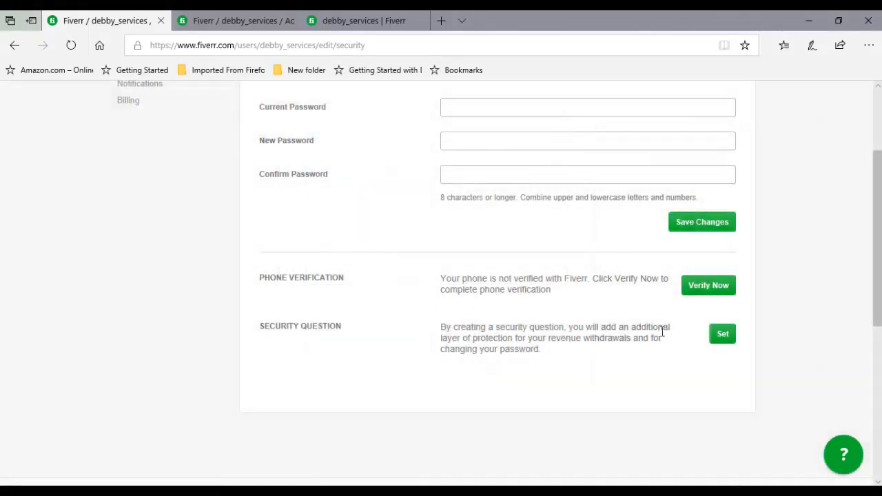
# Step: Choose 'What was the name of your first pet?' as the security question and enter its answer
pyautogui.click(723, 335)
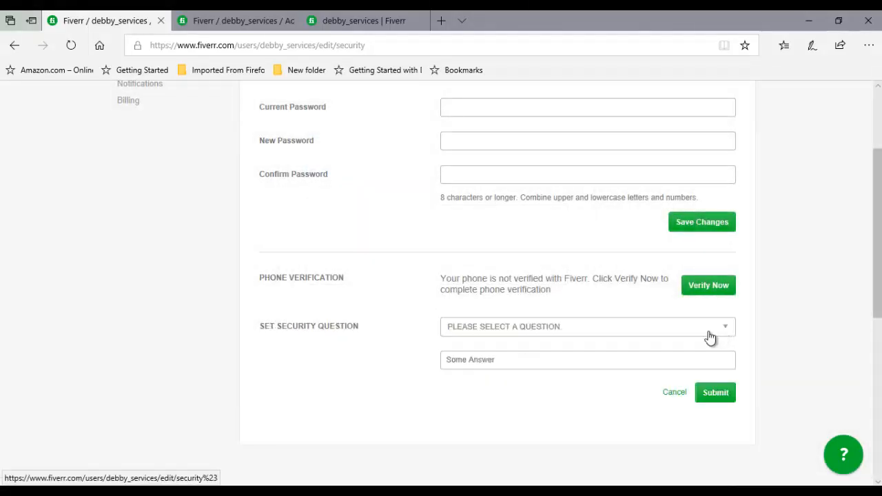
pyautogui.click(651, 335)
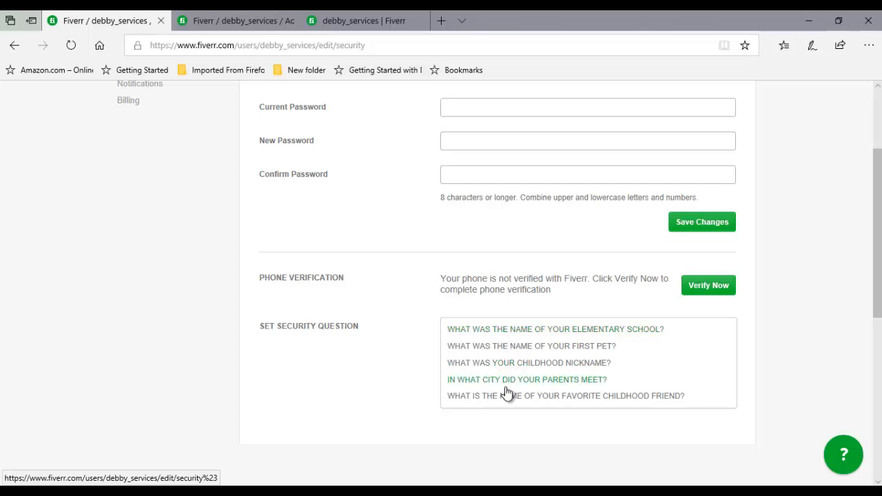
pyautogui.click(559, 347)
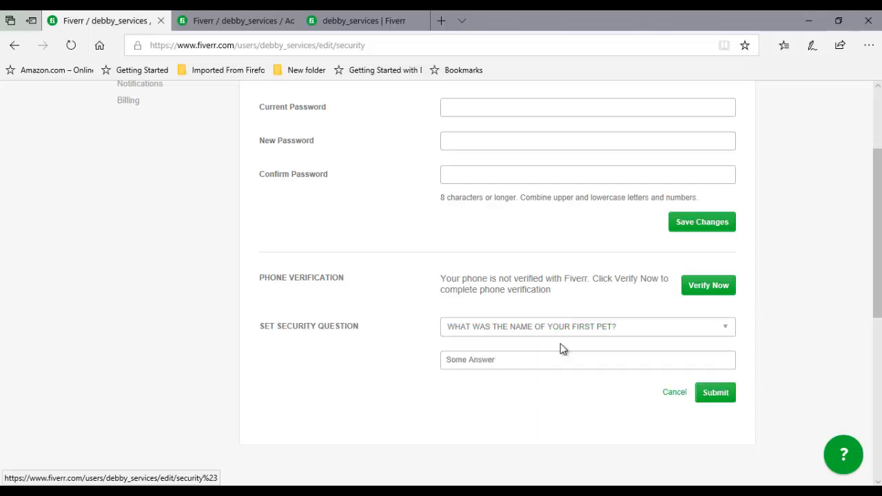
pyautogui.click(530, 362)
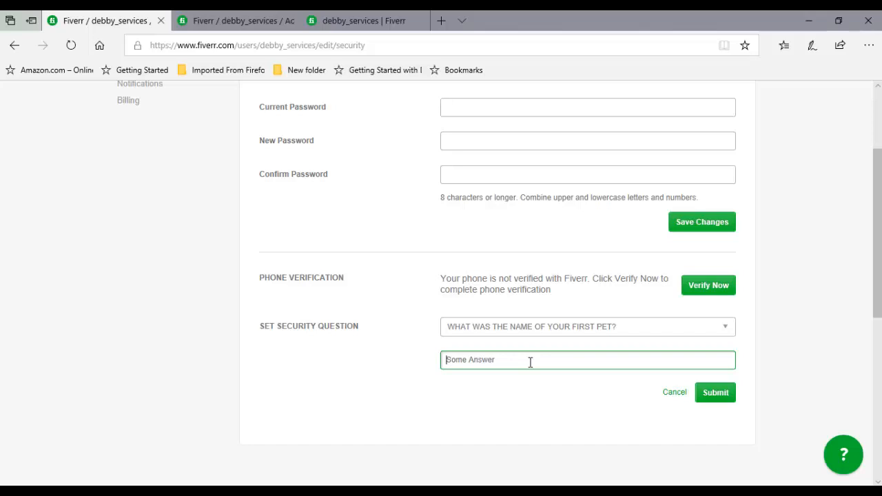
pyautogui.scroll(-3, 876, 388)
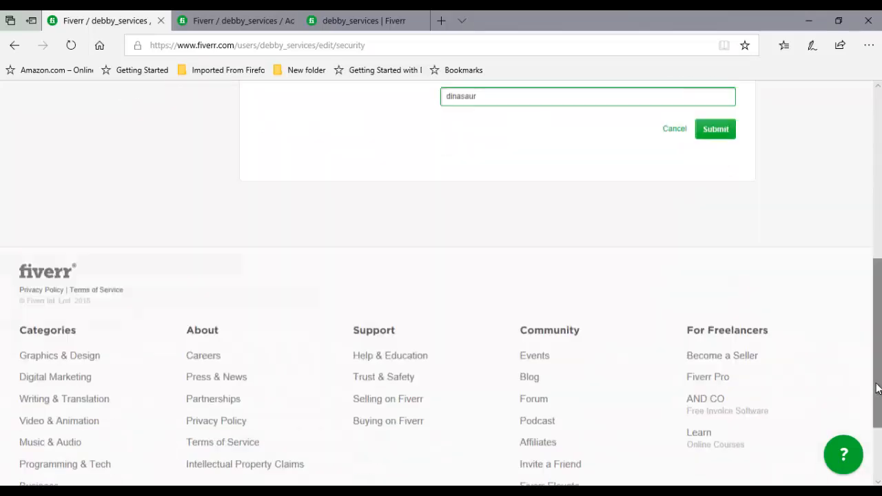
pyautogui.click(878, 120)
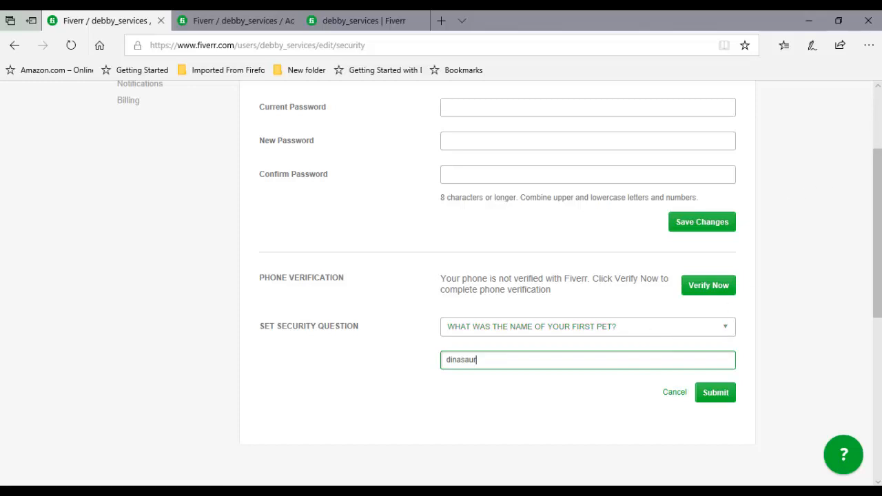
pyautogui.scroll(2, 878, 89)
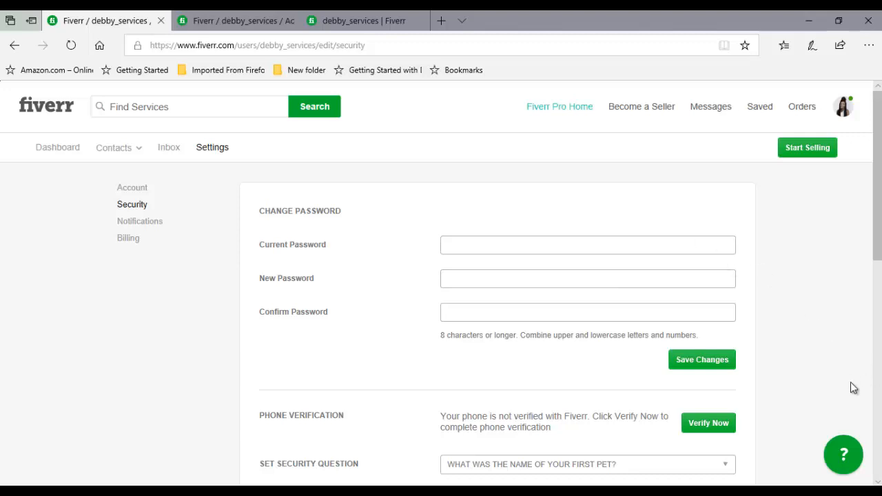
pyautogui.scroll(-5, 874, 413)
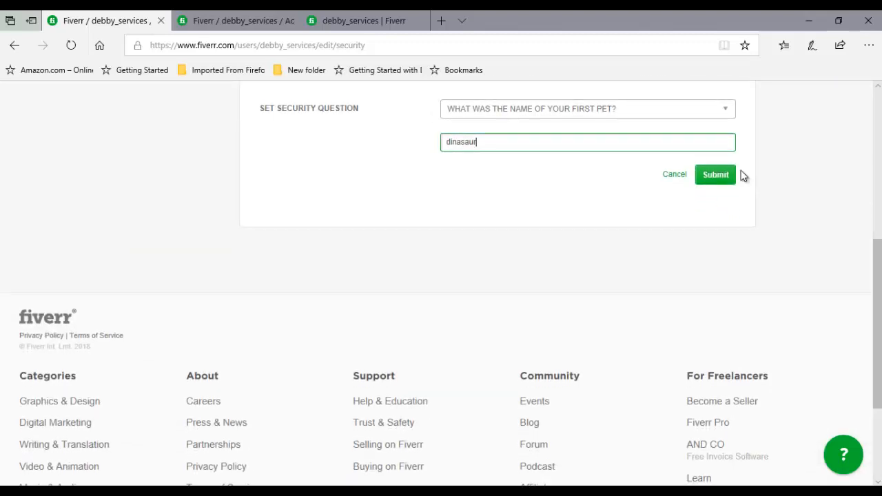
pyautogui.scroll(6, 578, 141)
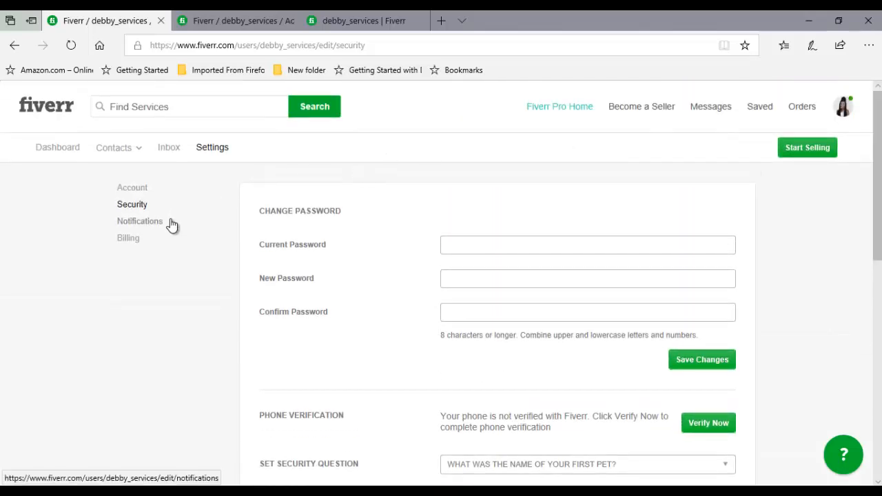
# Step: Scroll through the Notifications settings, then open the Billing Information page
pyautogui.click(147, 226)
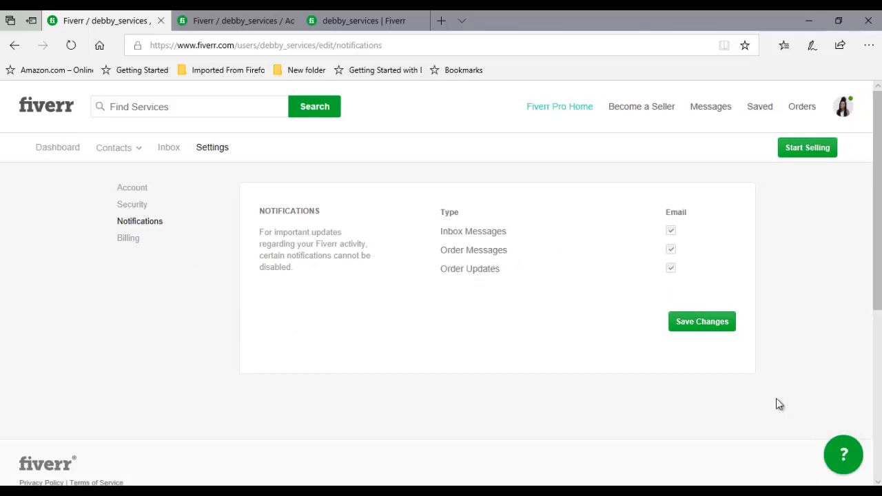
pyautogui.scroll(-5, 876, 441)
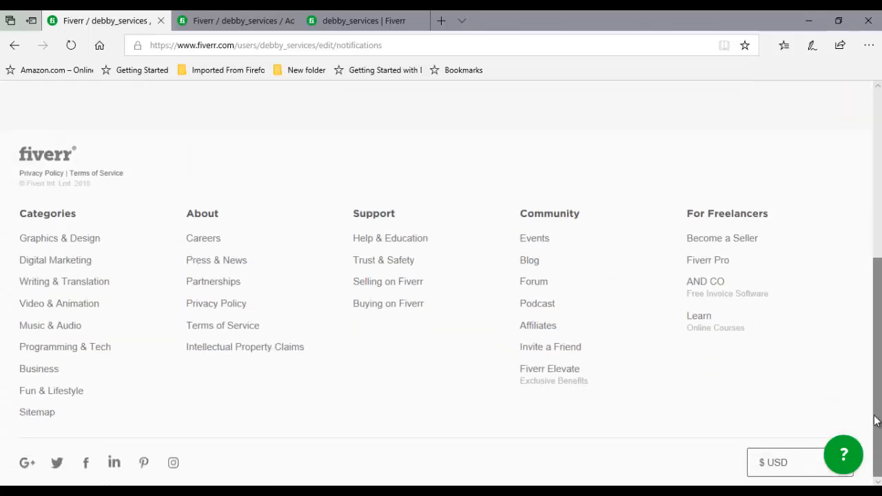
pyautogui.scroll(5, 316, 231)
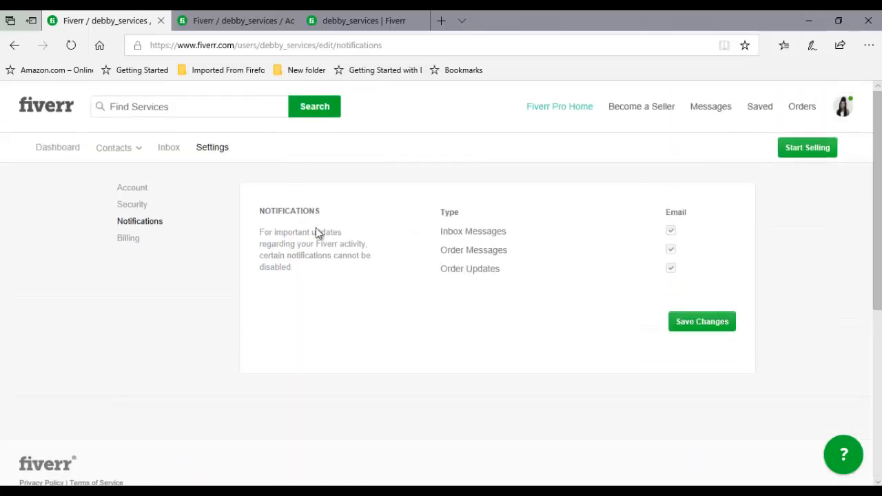
pyautogui.click(128, 241)
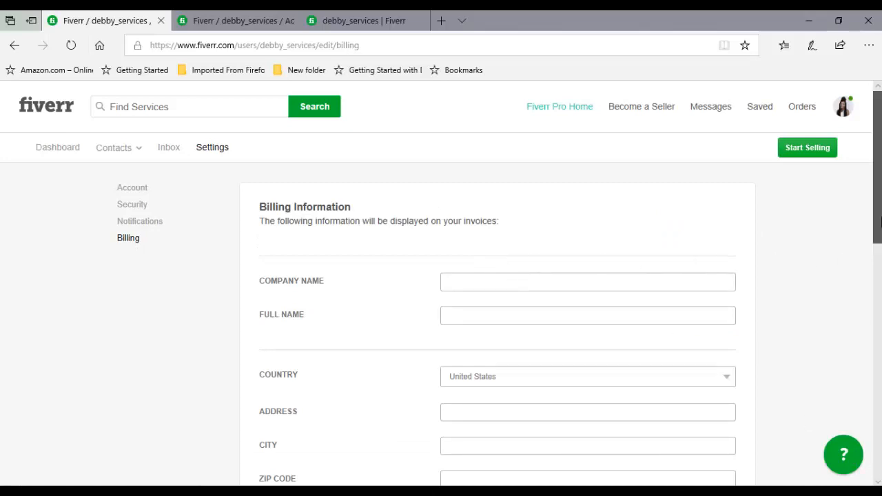
# Step: Review the Billing Information form down to the invoice option, then show PowerPoint slide 5, 'Updating Your Fiverr Profile Information'
pyautogui.moveTo(880, 222); pyautogui.dragTo(880, 264)
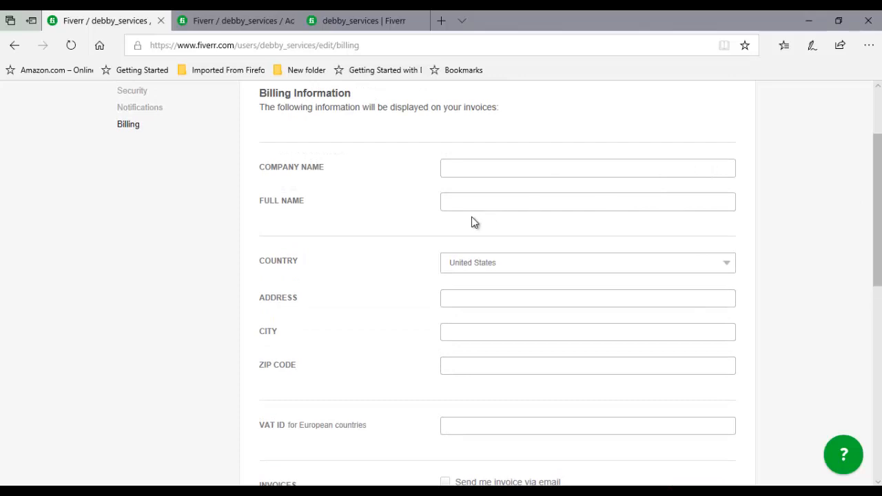
pyautogui.moveTo(876, 238); pyautogui.dragTo(875, 274)
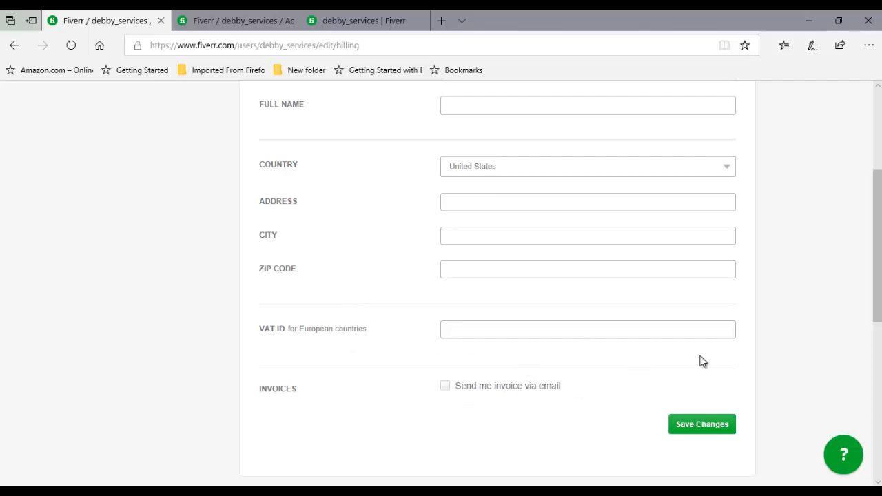
pyautogui.scroll(-3, 870, 298)
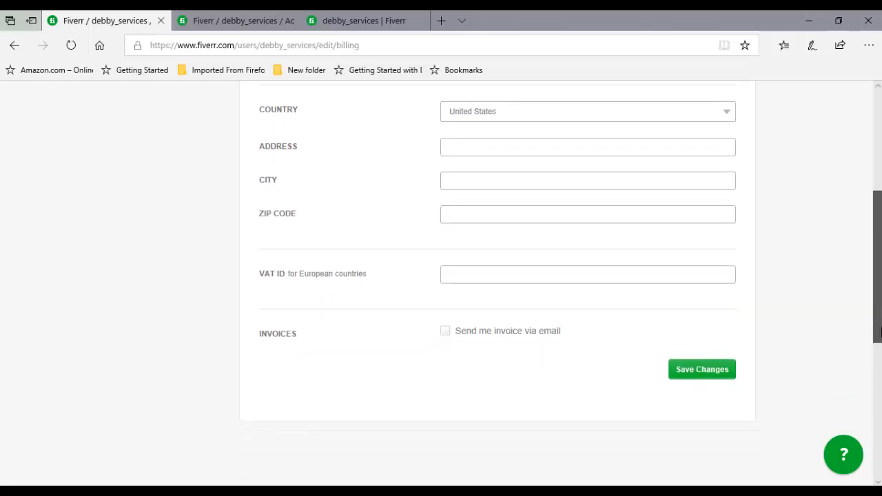
pyautogui.moveTo(874, 361); pyautogui.dragTo(871, 330)
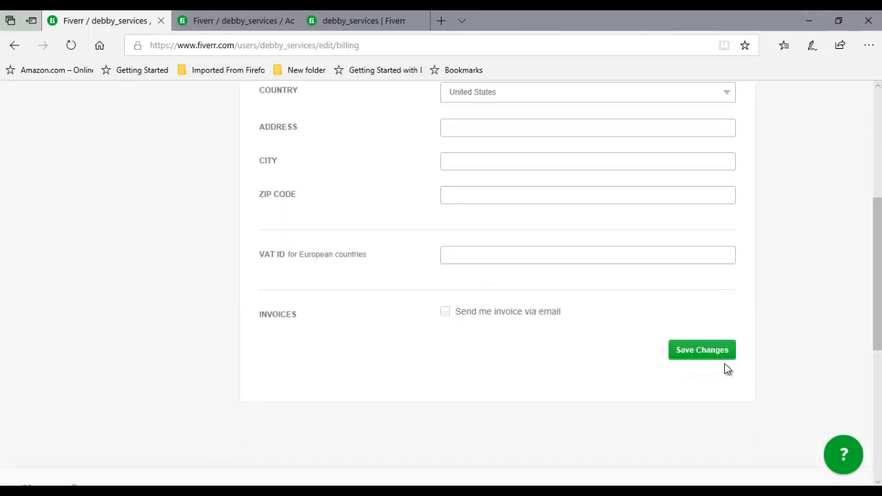
pyautogui.moveTo(877, 276); pyautogui.dragTo(870, 153)
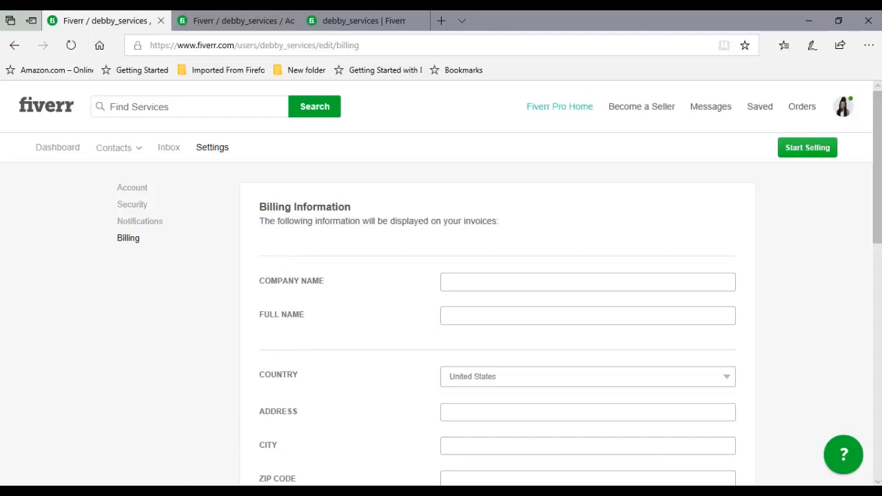
pyautogui.click(182, 491)
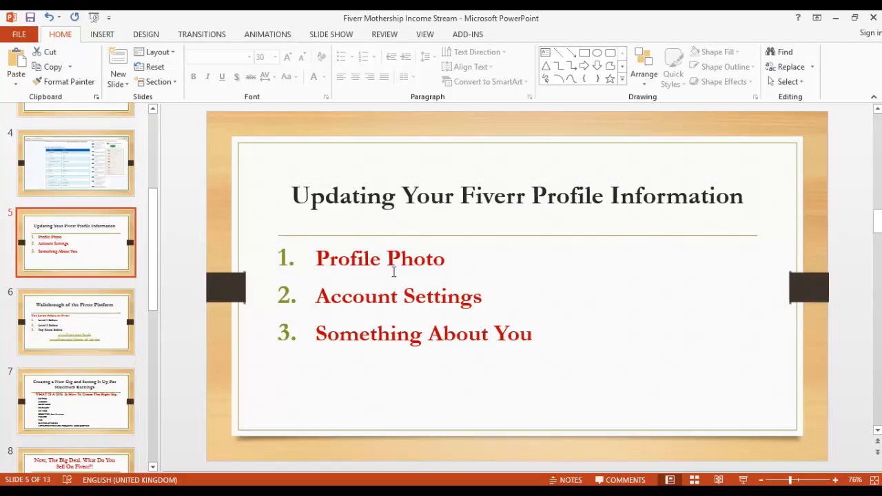
# Step: Compare the 'Updating Your Fiverr Profile Information' slide with the browser, ending back on the empty Fiverr Billing page
pyautogui.click(182, 491)
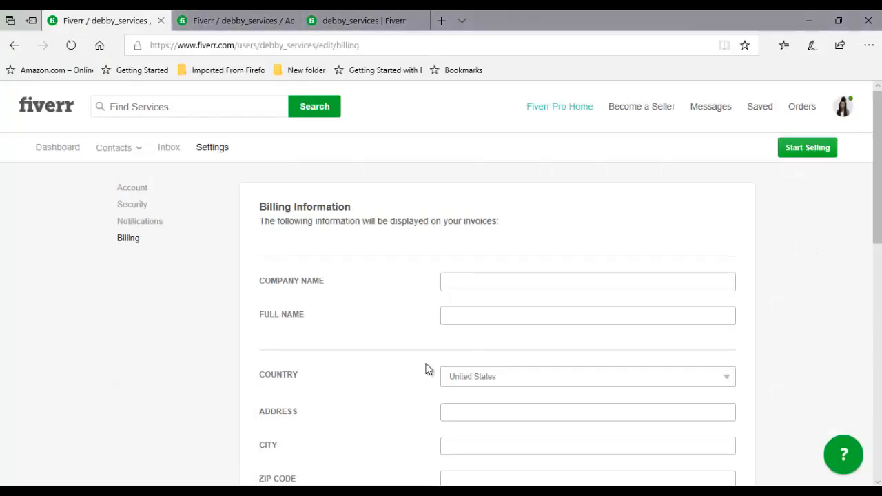
pyautogui.click(183, 491)
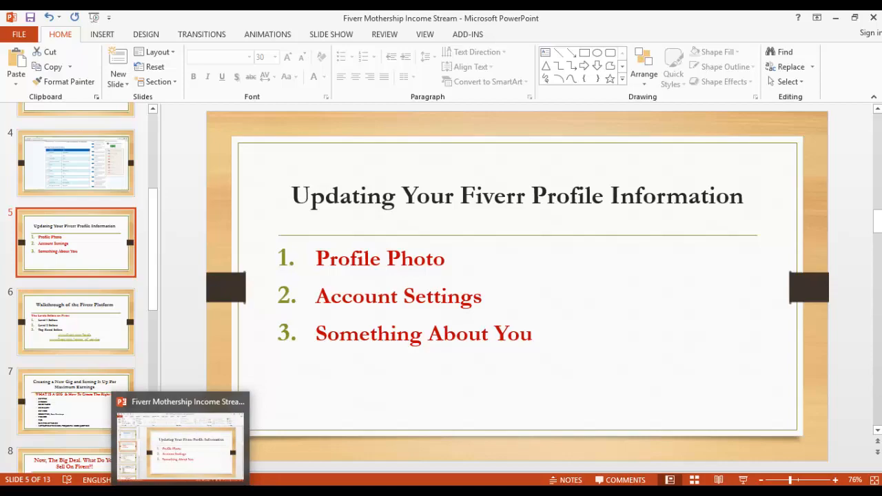
pyautogui.click(381, 451)
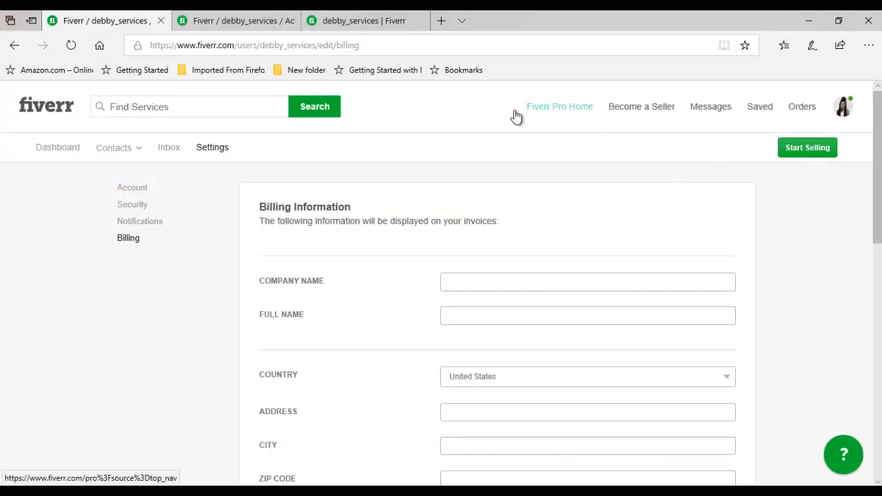
# Step: Bring up the Fiverr Account settings page at its top, showing full name, email and online status
pyautogui.click(222, 15)
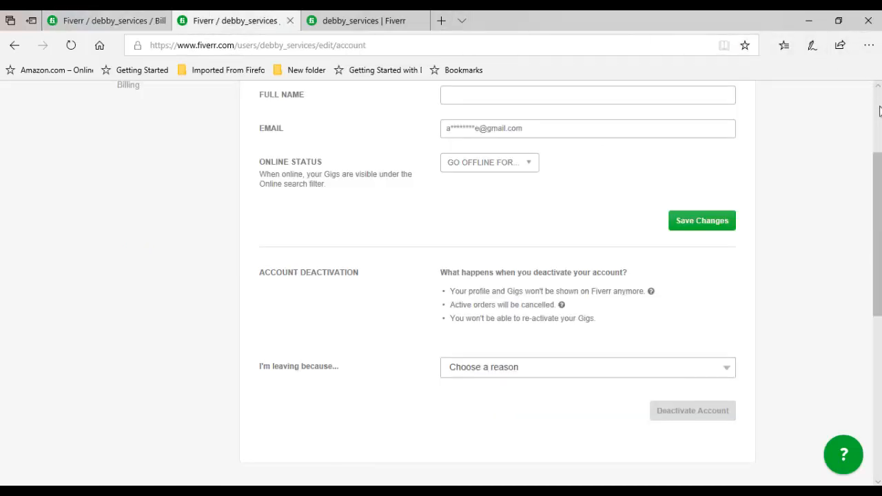
pyautogui.scroll(3, 837, 138)
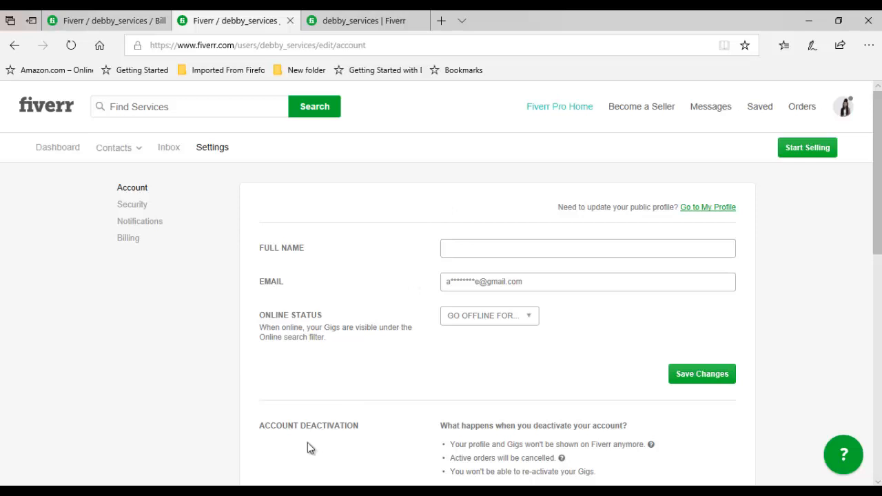
pyautogui.click(254, 490)
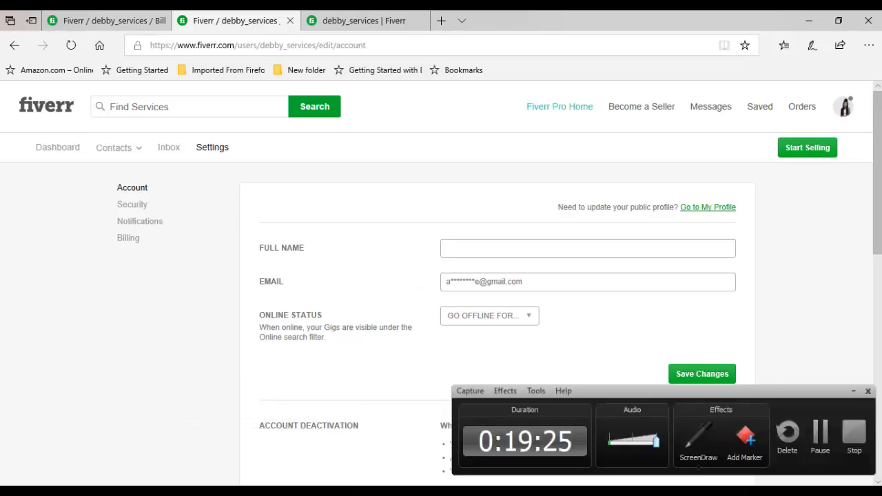